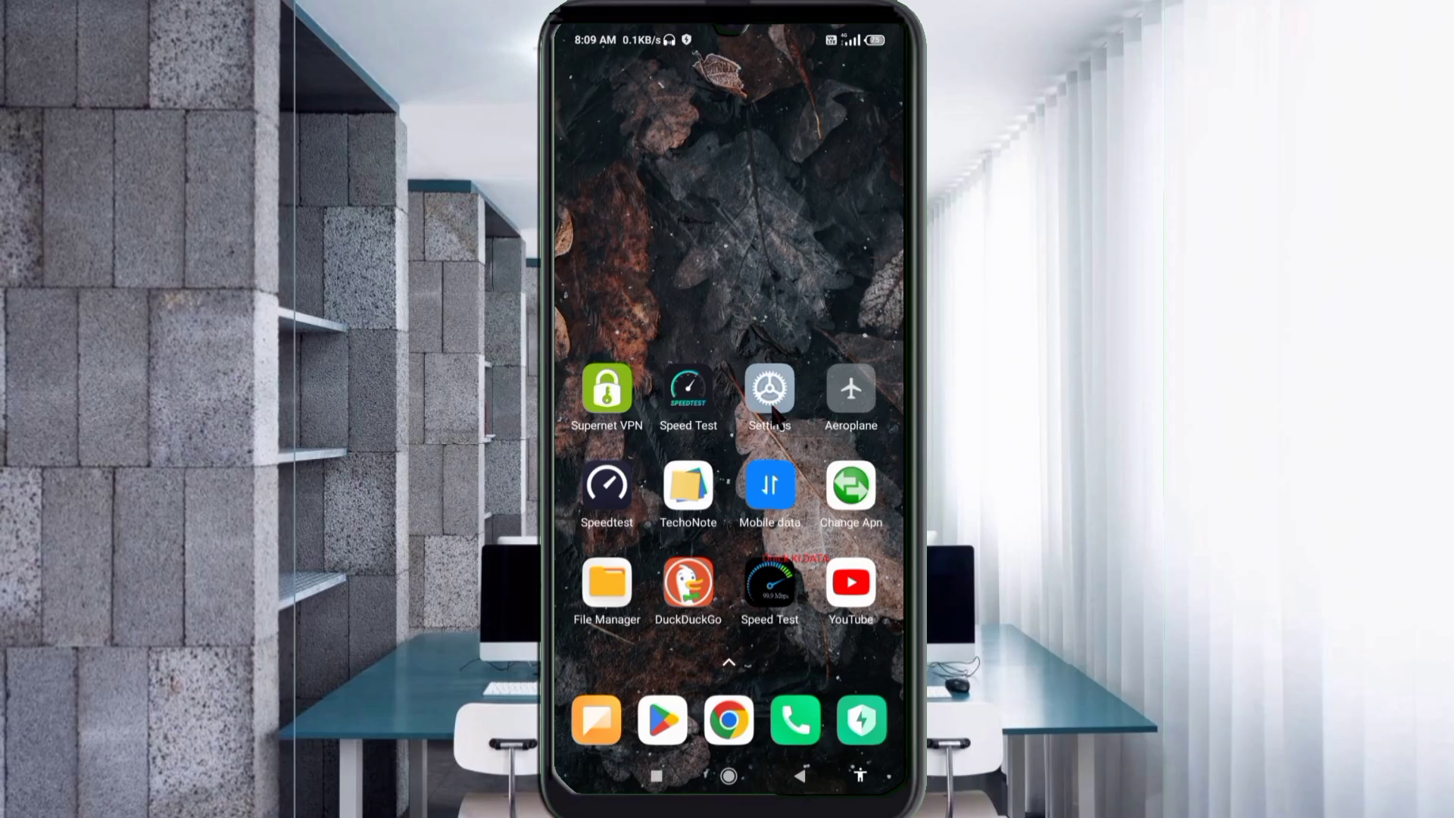
Open the Airtel SIM's Access point names list via Settings > SIM cards & mobile networks.
{"action": "left_click", "coordinate": [783, 424]}
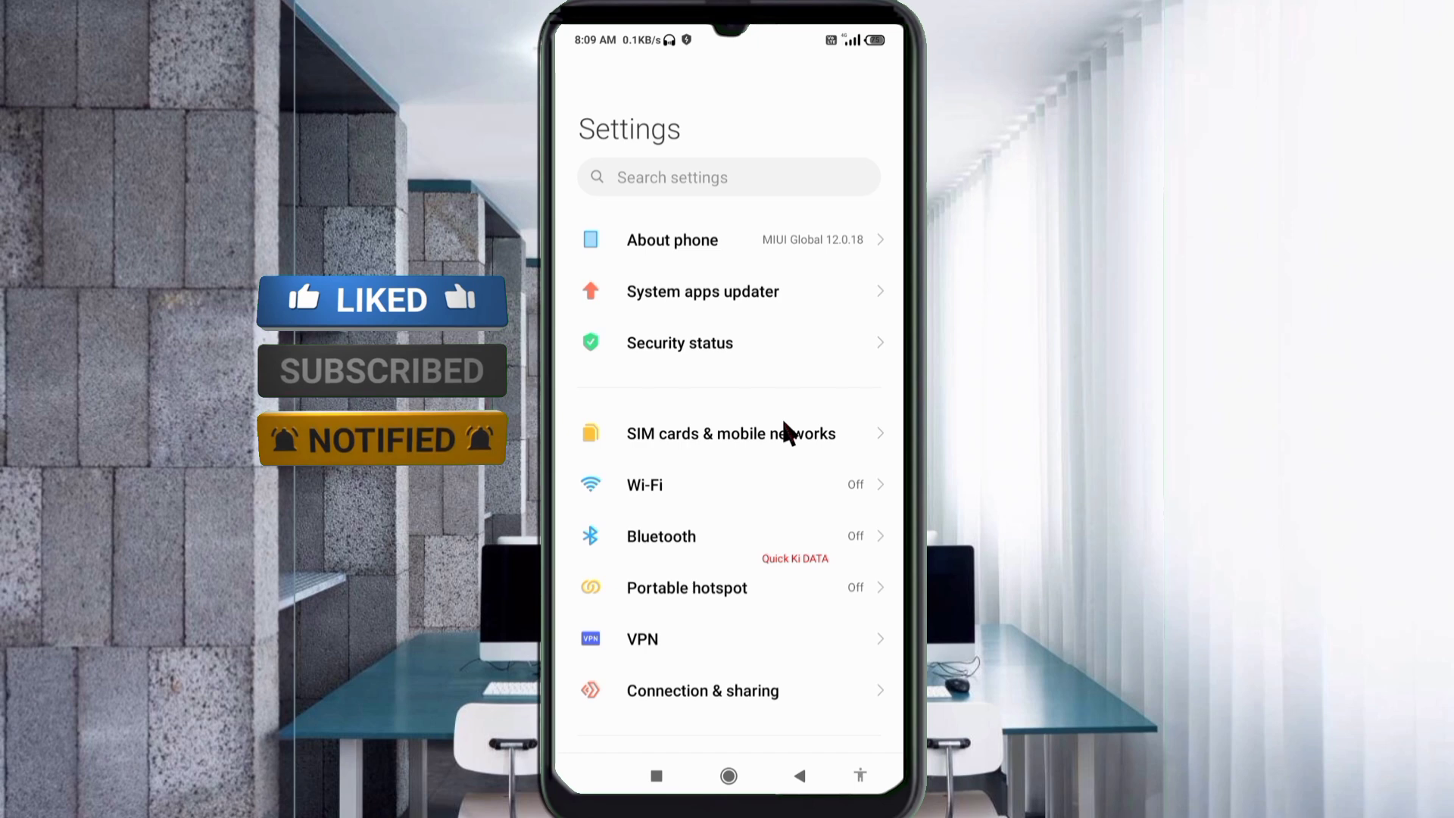
{"action": "left_click", "coordinate": [722, 451]}
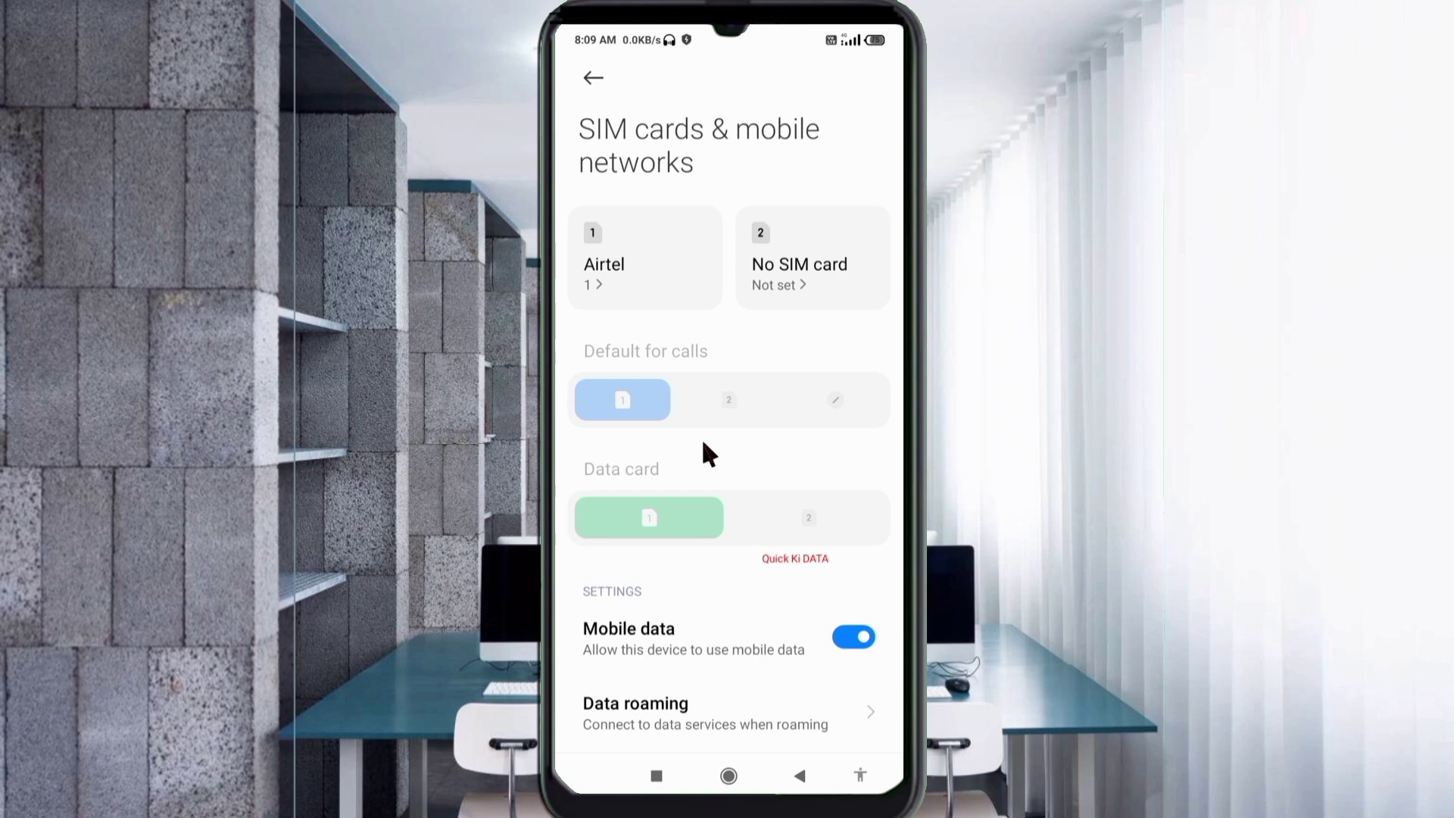
{"action": "left_click", "coordinate": [632, 290]}
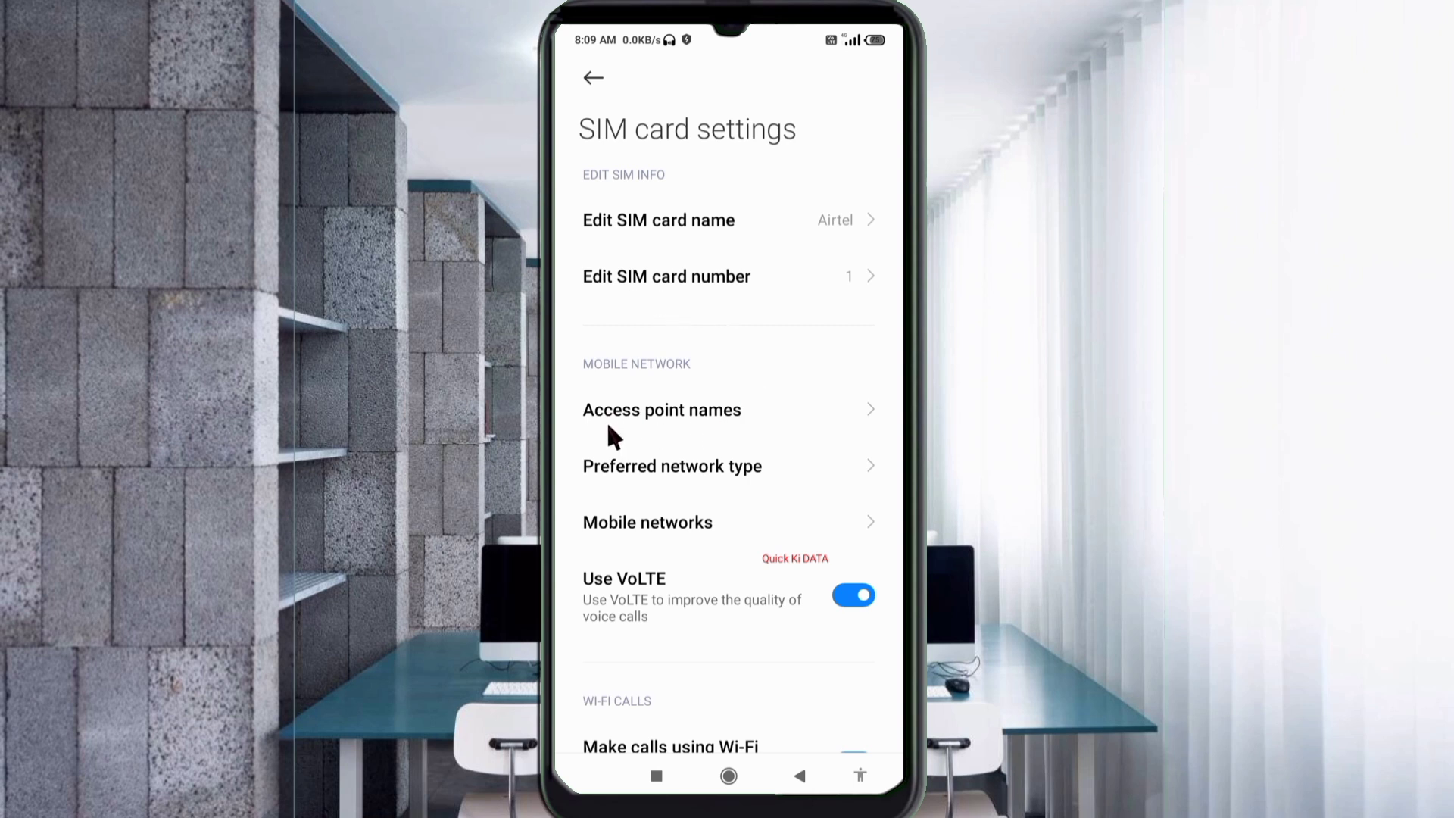
{"action": "left_click", "coordinate": [657, 424]}
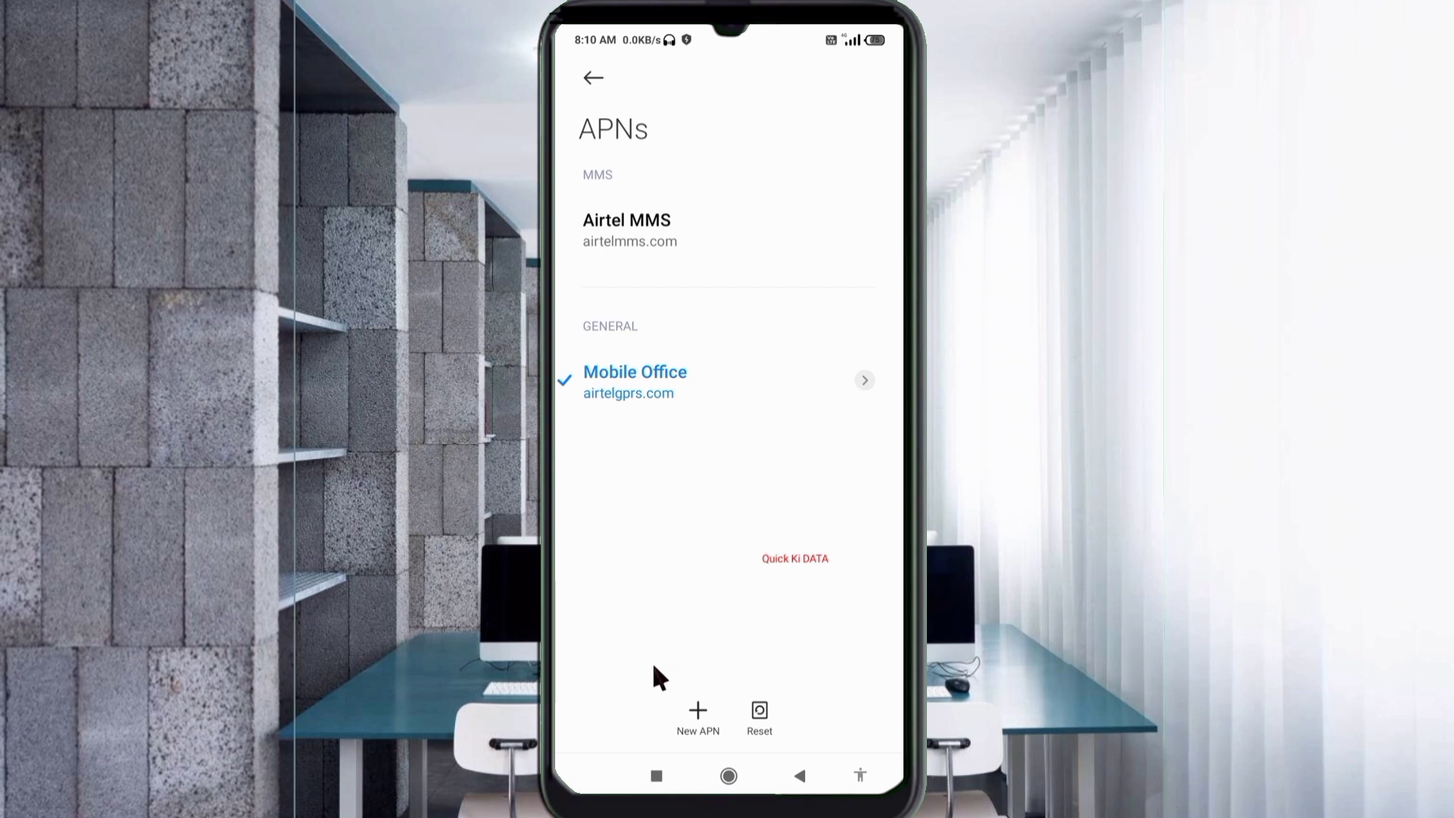
Add a new APN and name it 'AXIATA 5G'.
{"action": "left_click", "coordinate": [716, 710]}
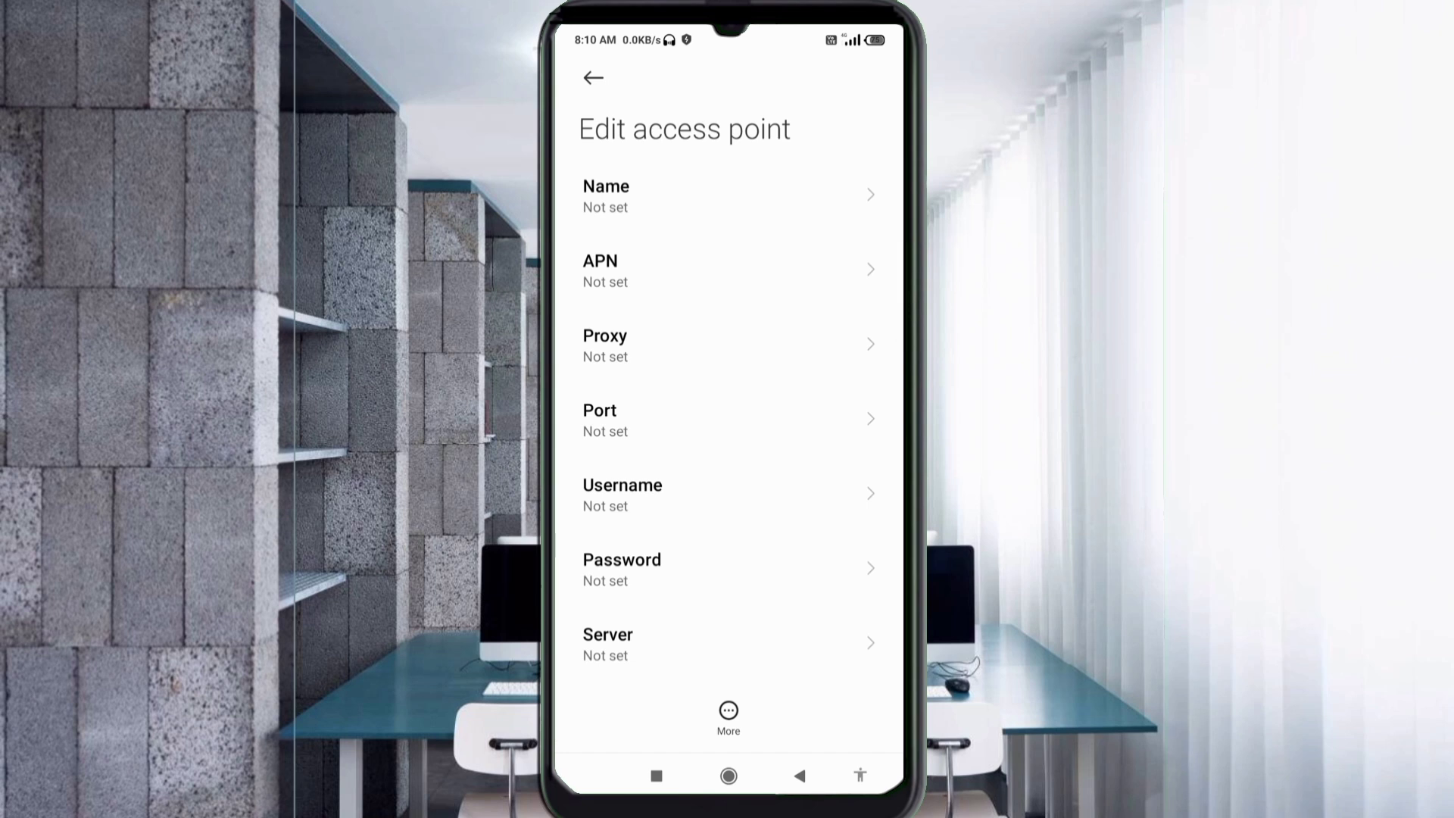
{"action": "left_click", "coordinate": [681, 196]}
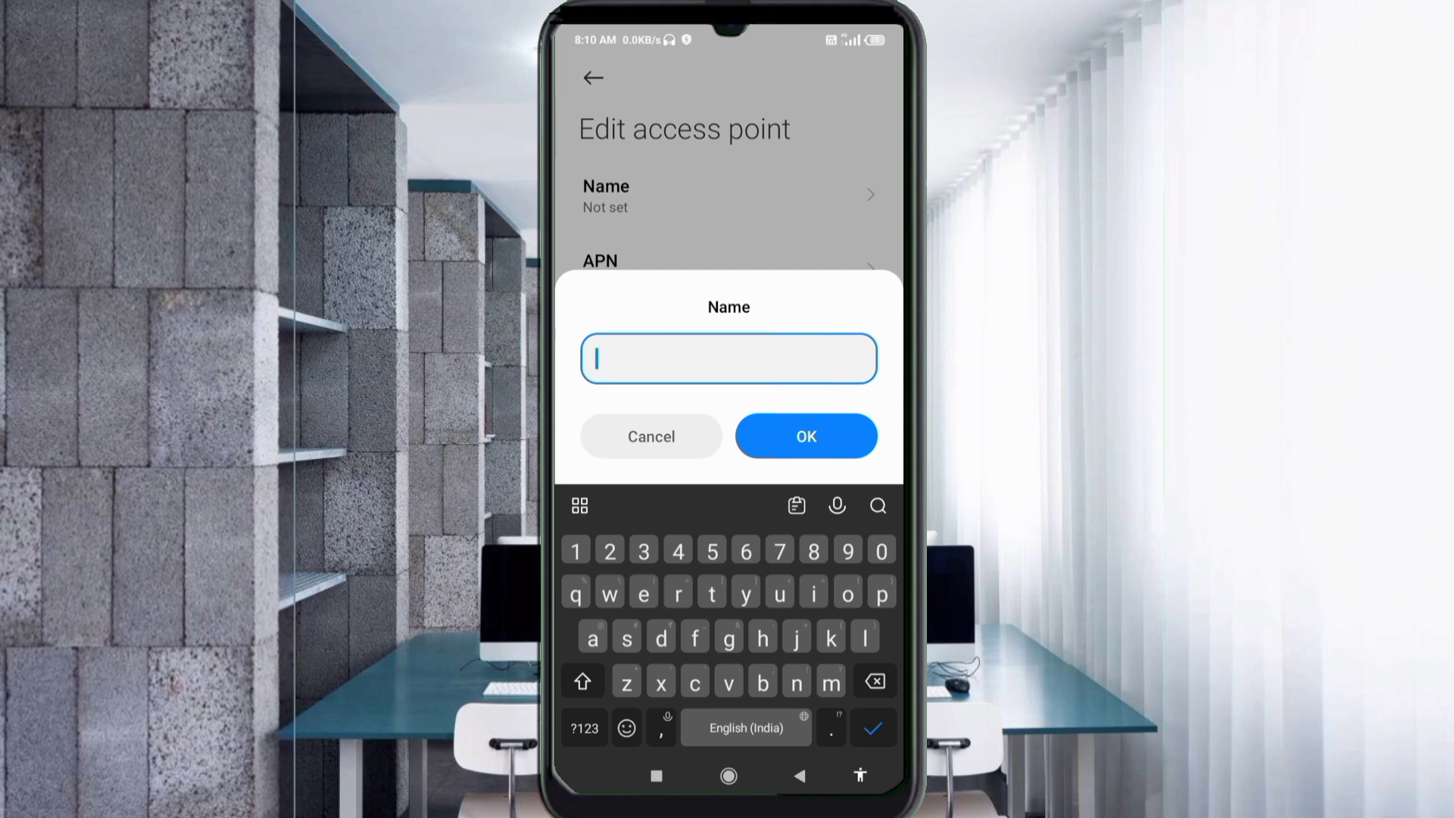
{"action": "type", "text": "AX"}
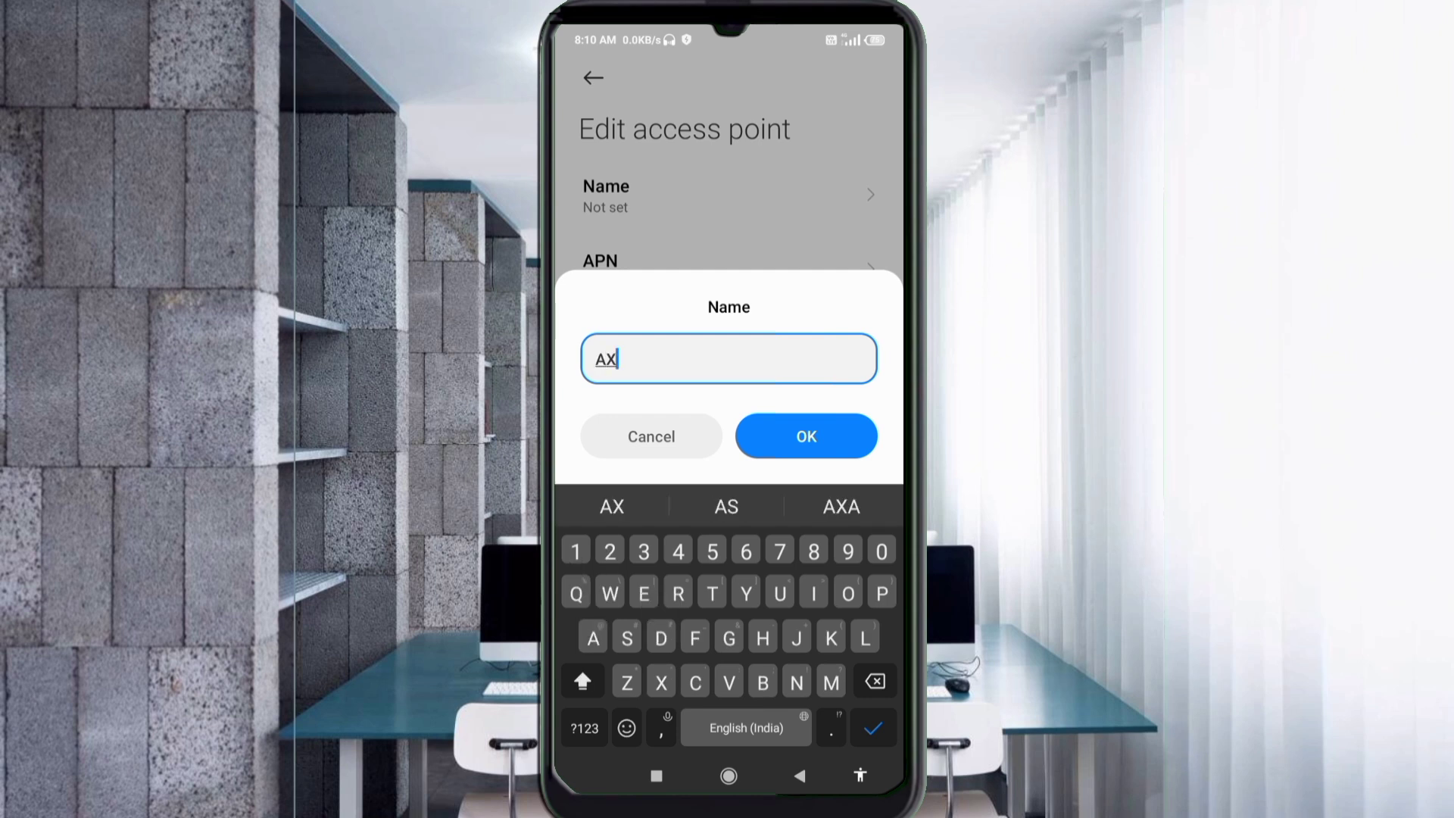
{"action": "type", "text": "IA"}
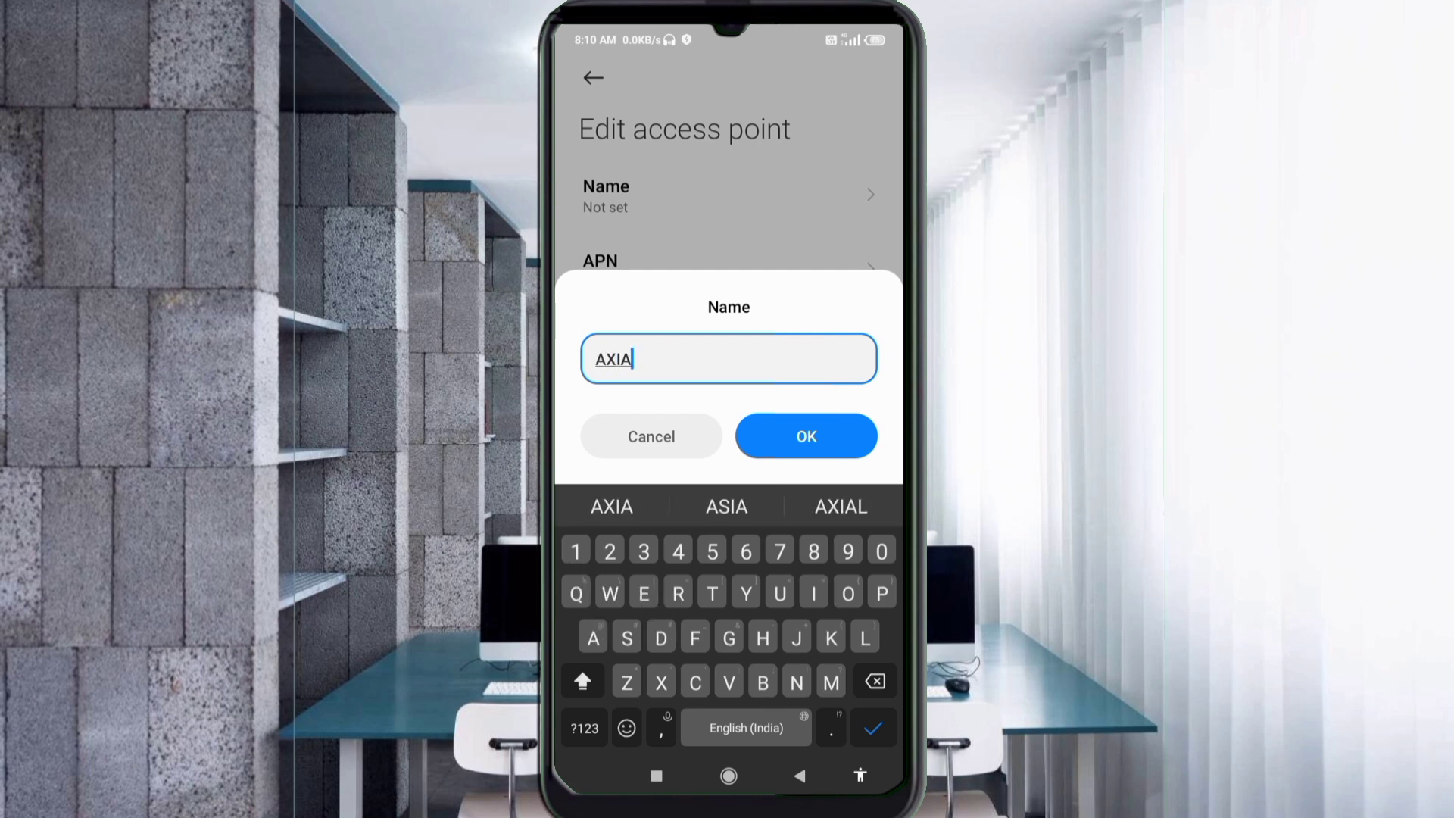
{"action": "type", "text": "TA "}
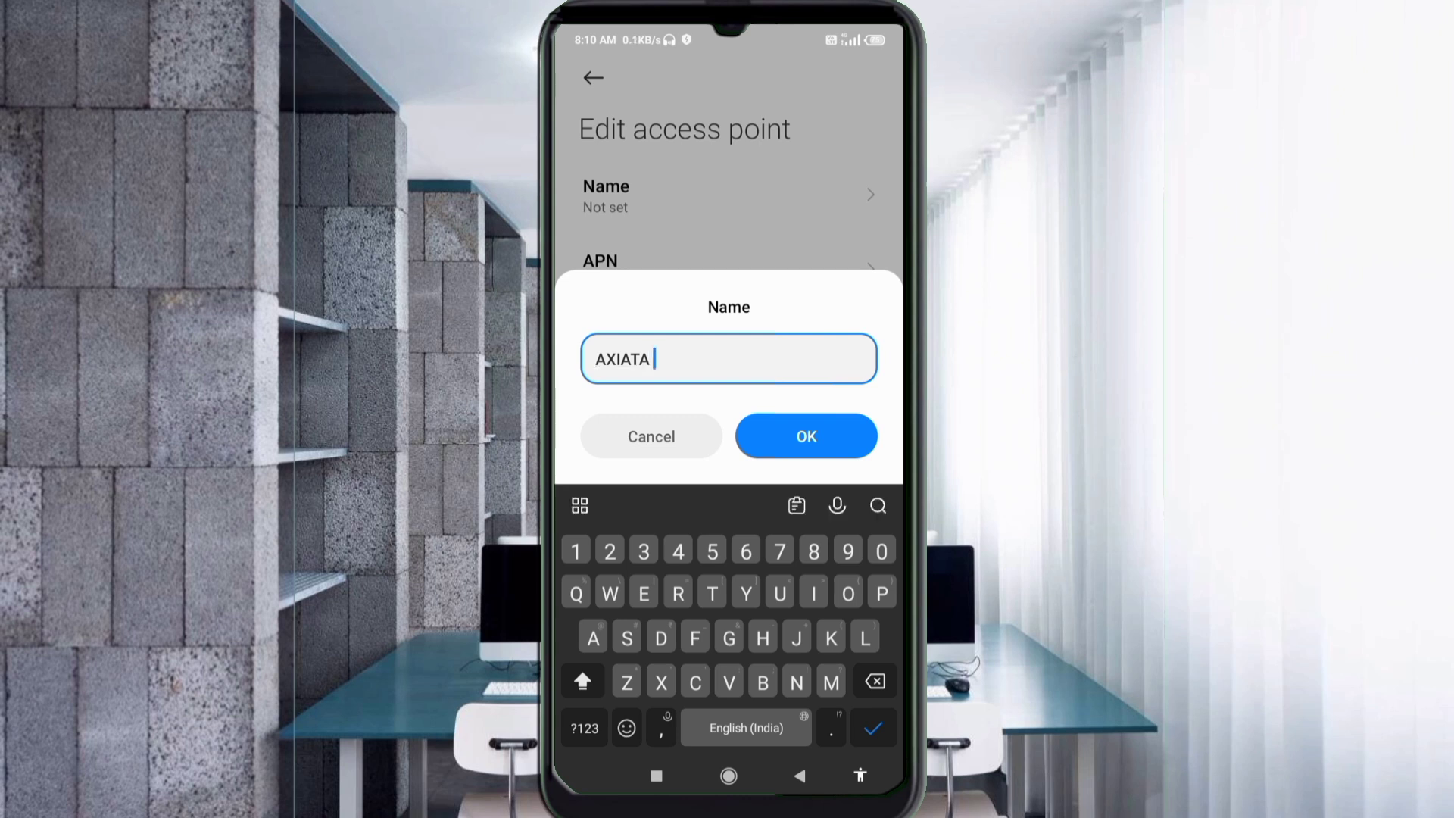
{"action": "type", "text": "5G"}
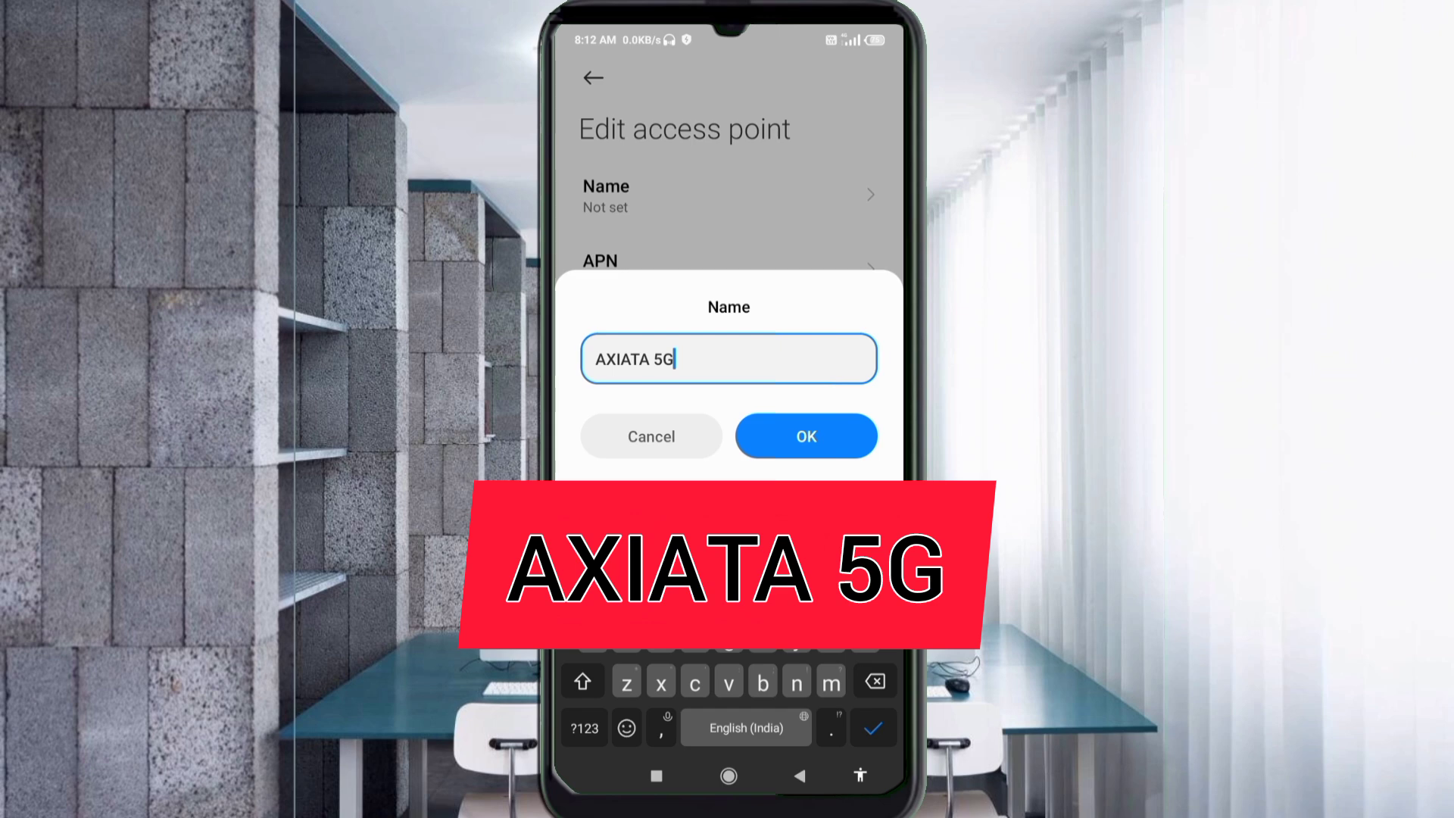
{"action": "left_click", "coordinate": [806, 436]}
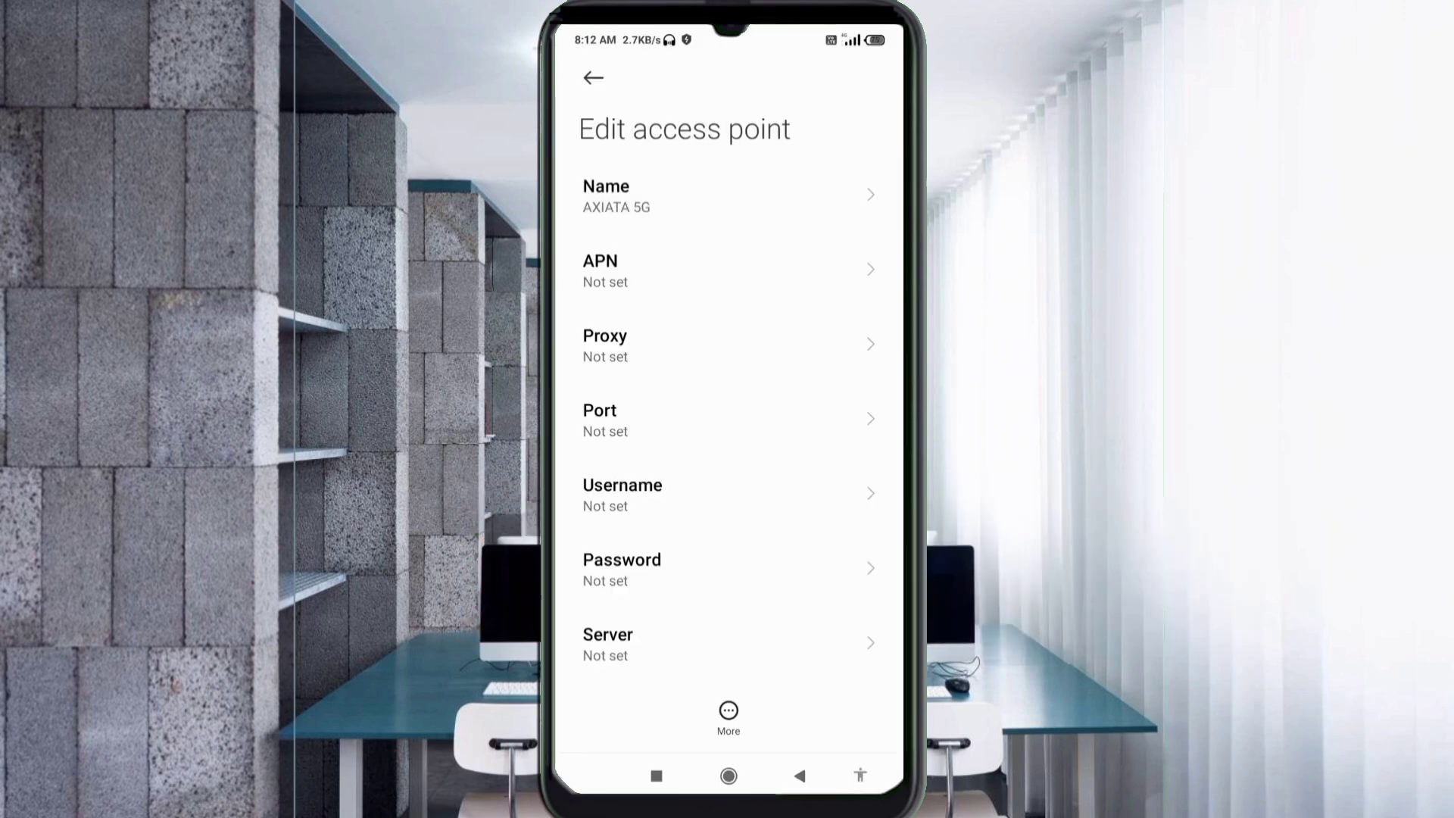
Enter xl.5g.net as the AXIATA 5G access point's APN value.
{"action": "left_click", "coordinate": [727, 269]}
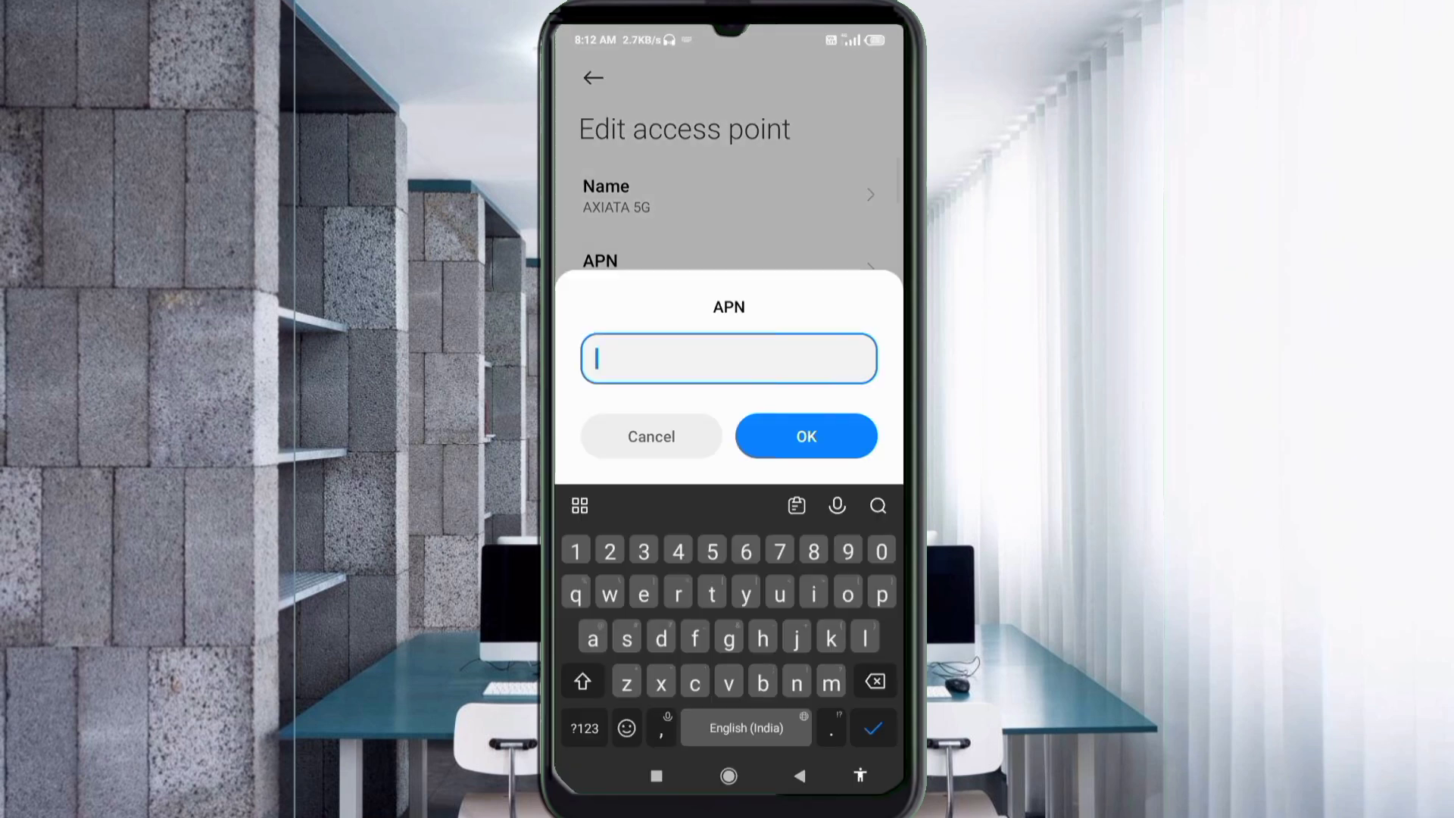
{"action": "type", "text": "xl"}
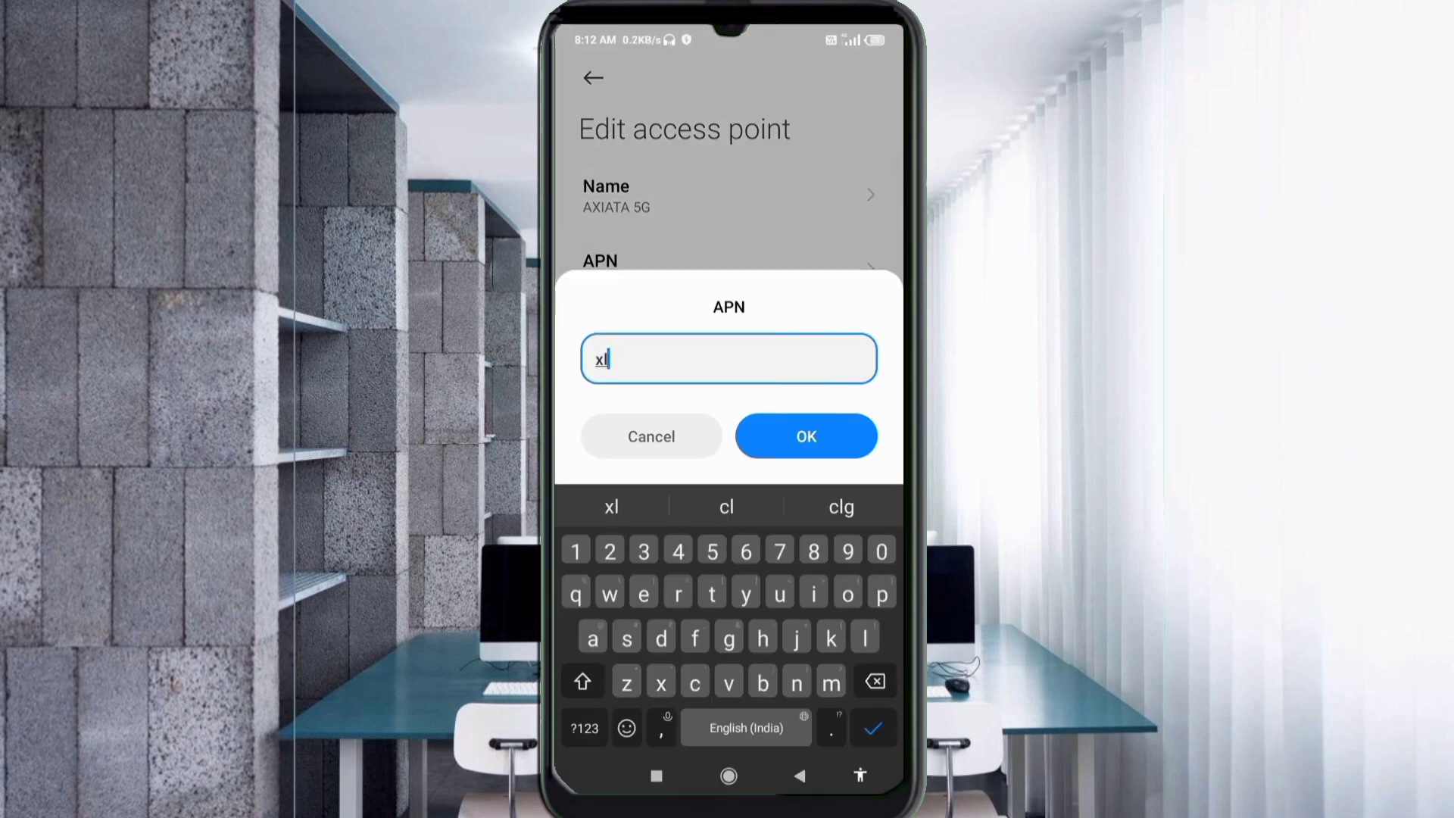
{"action": "type", "text": ".5g"}
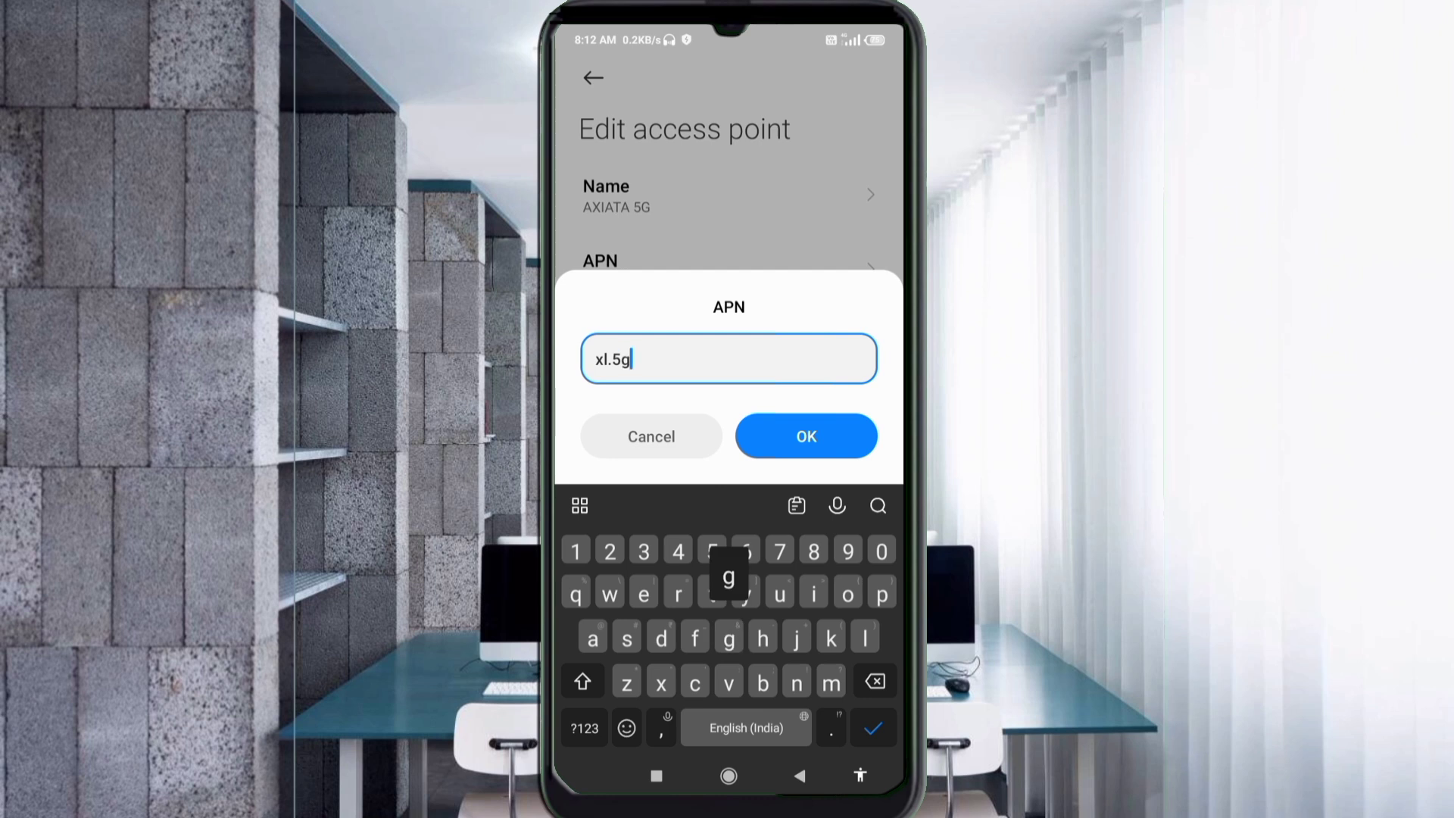
{"action": "type", "text": ".net"}
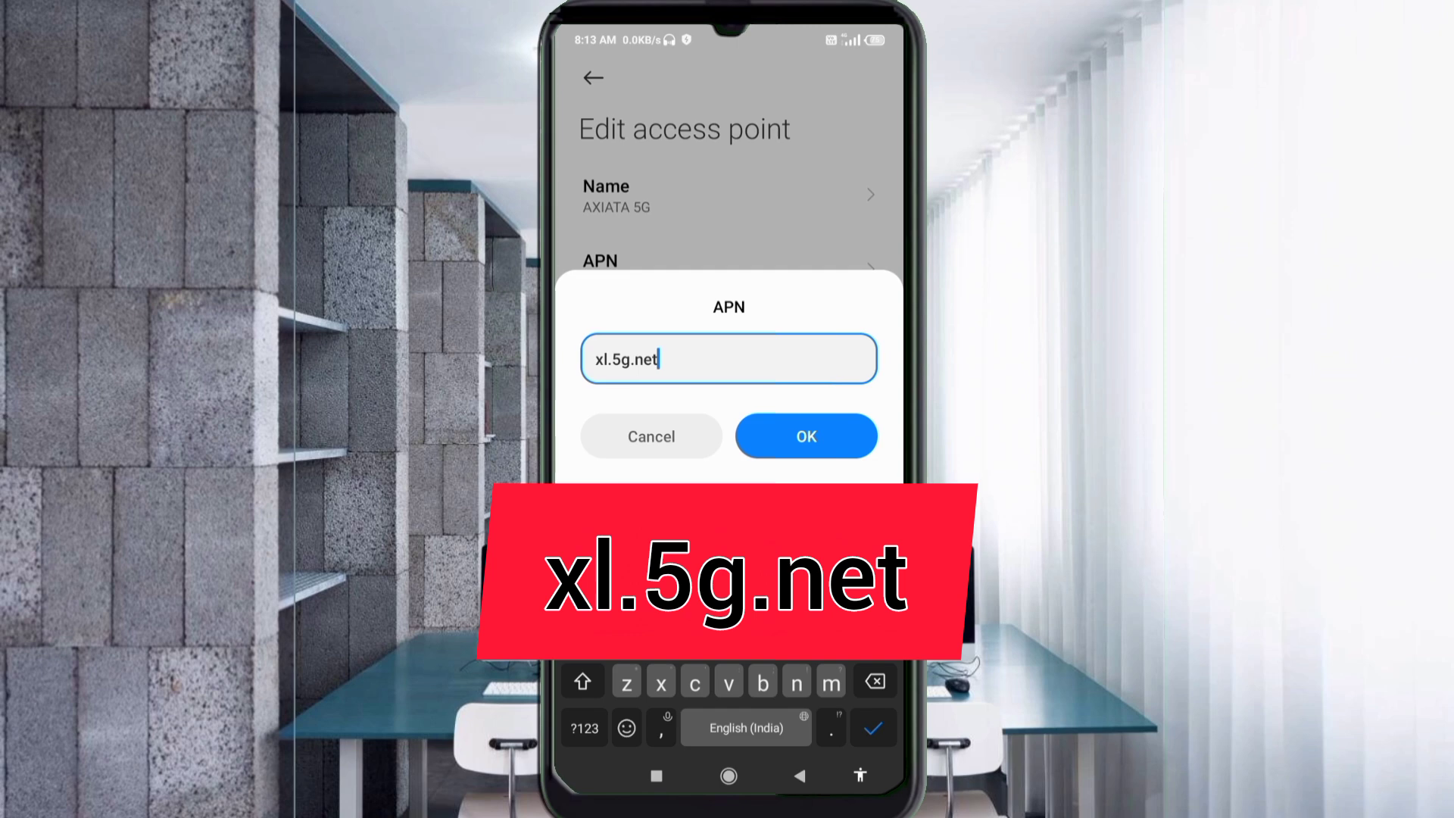
{"action": "left_click", "coordinate": [807, 436]}
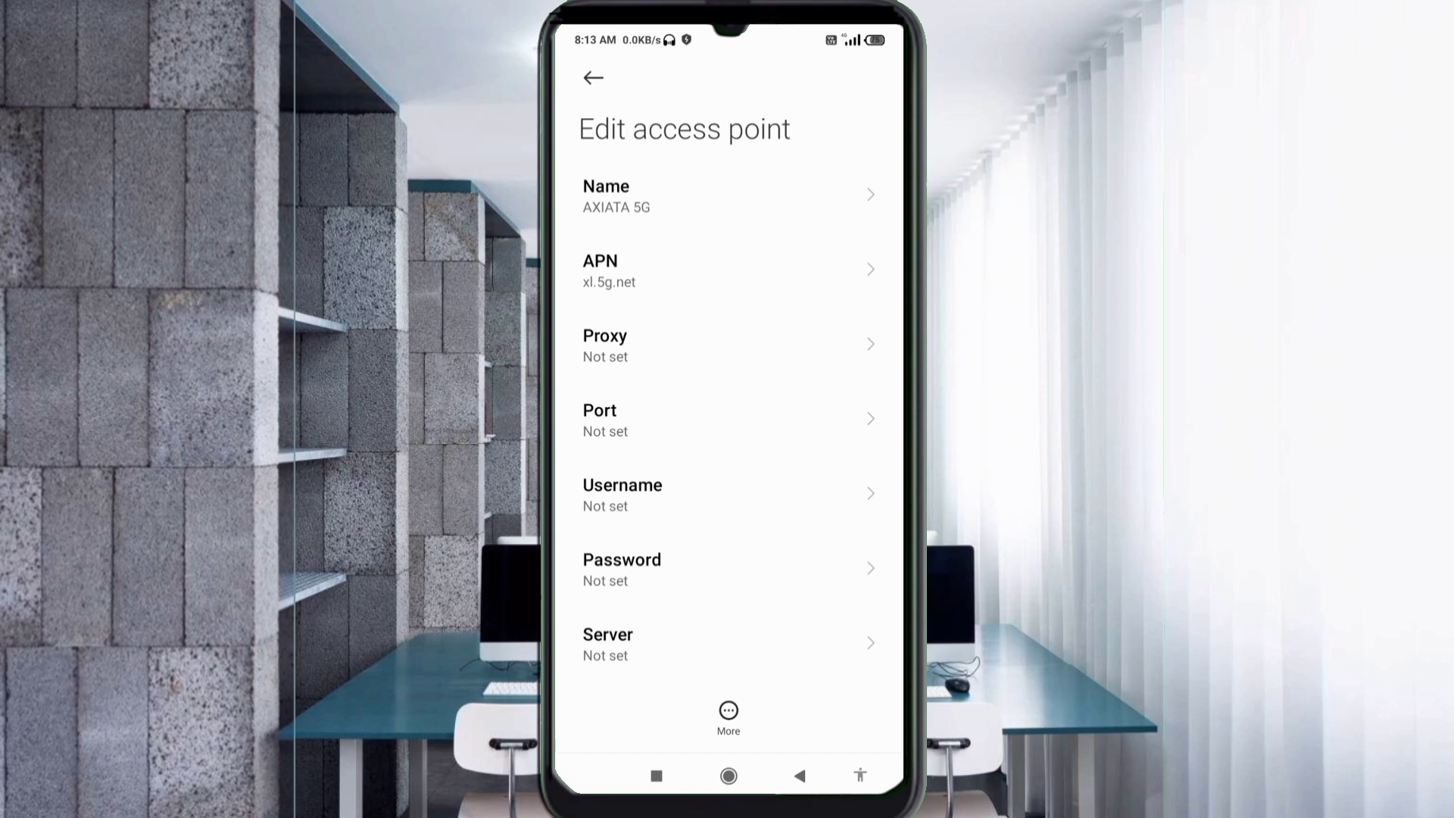
Set the access point's Username to AXIATA5G.APNXL in capital letters.
{"action": "left_click", "coordinate": [623, 494]}
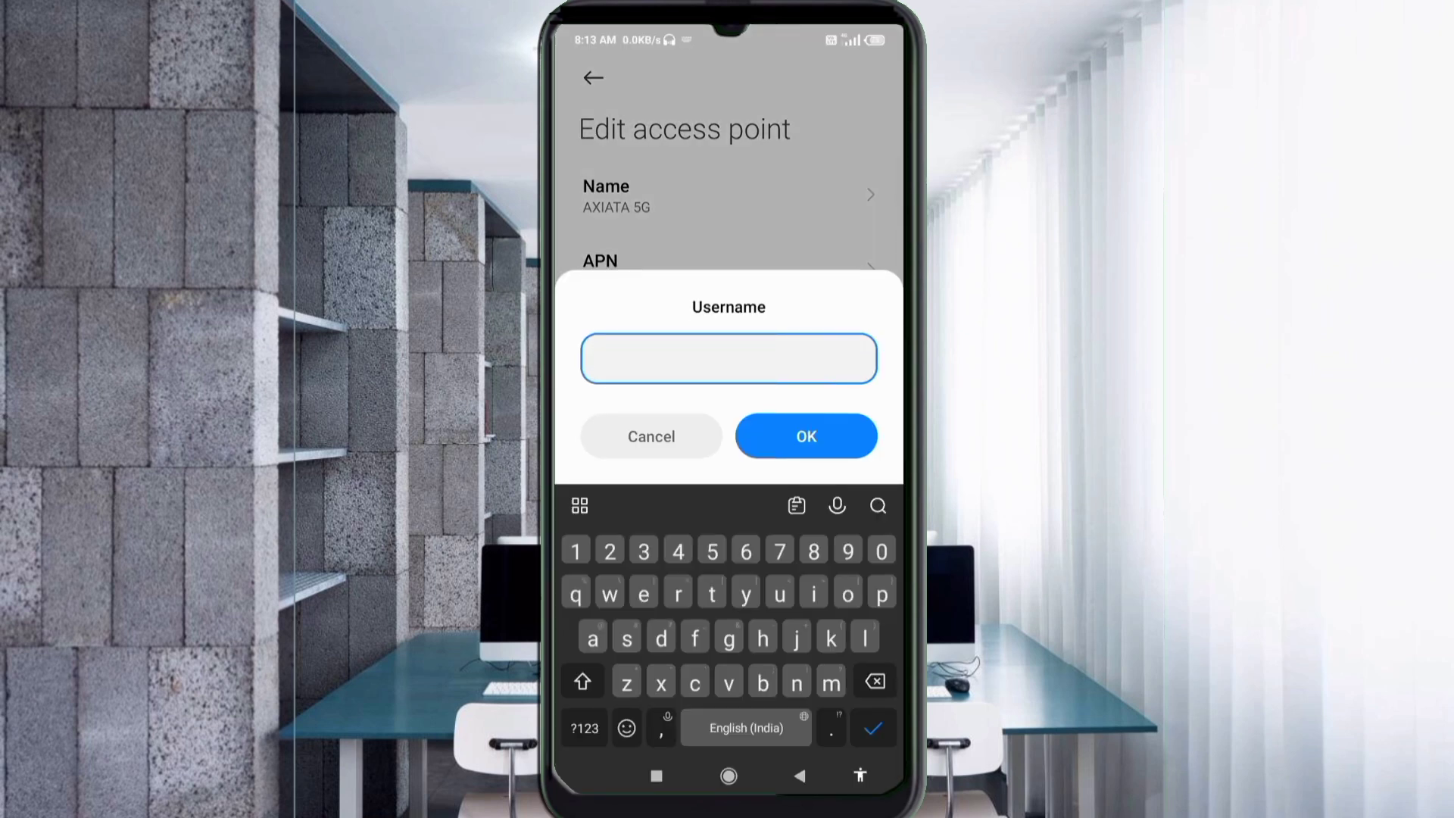
{"action": "left_click", "coordinate": [583, 681]}
{"action": "type", "text": "A"}
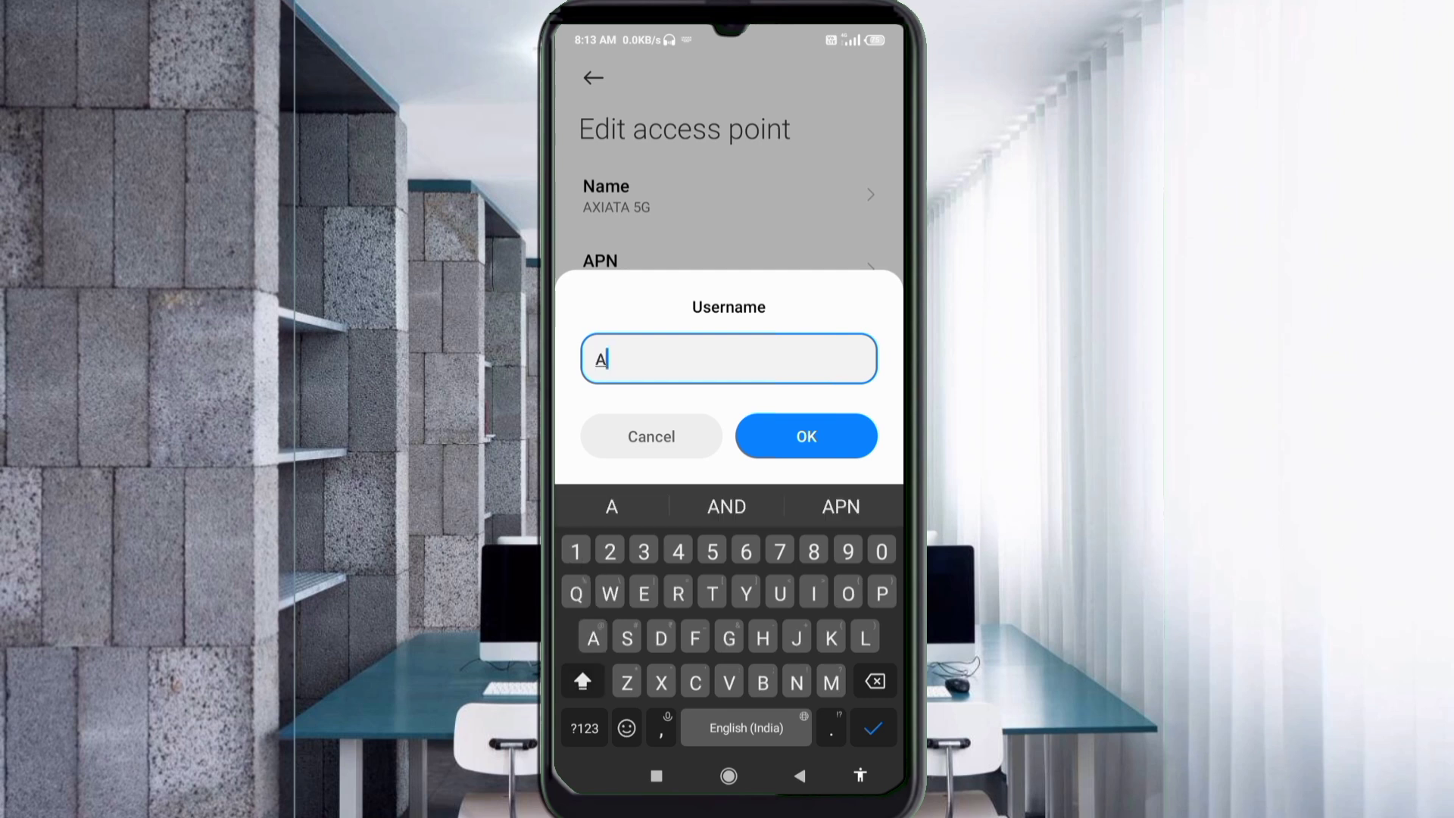
{"action": "type", "text": "XI"}
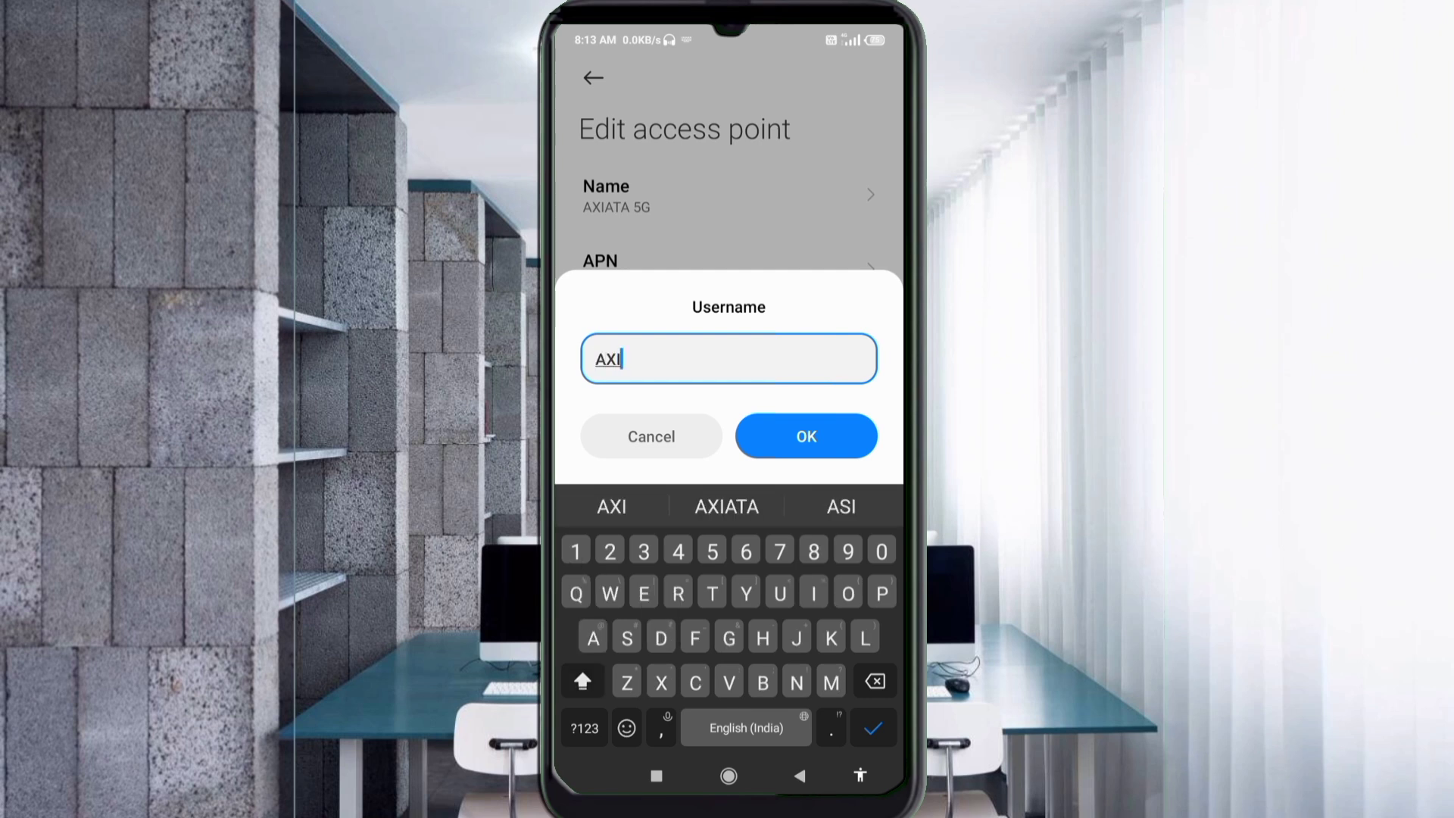
{"action": "type", "text": "AT"}
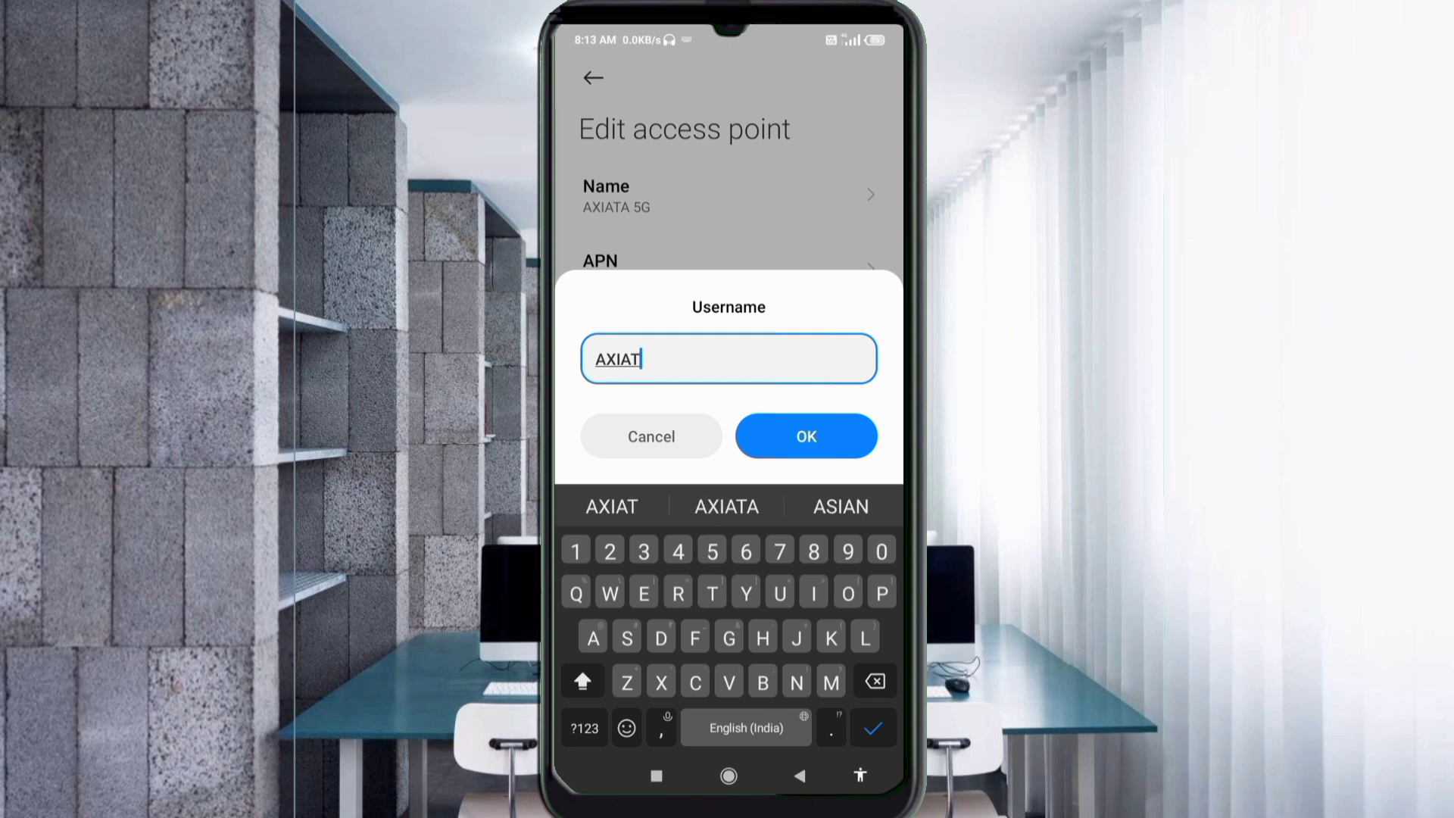
{"action": "type", "text": "A5G. "}
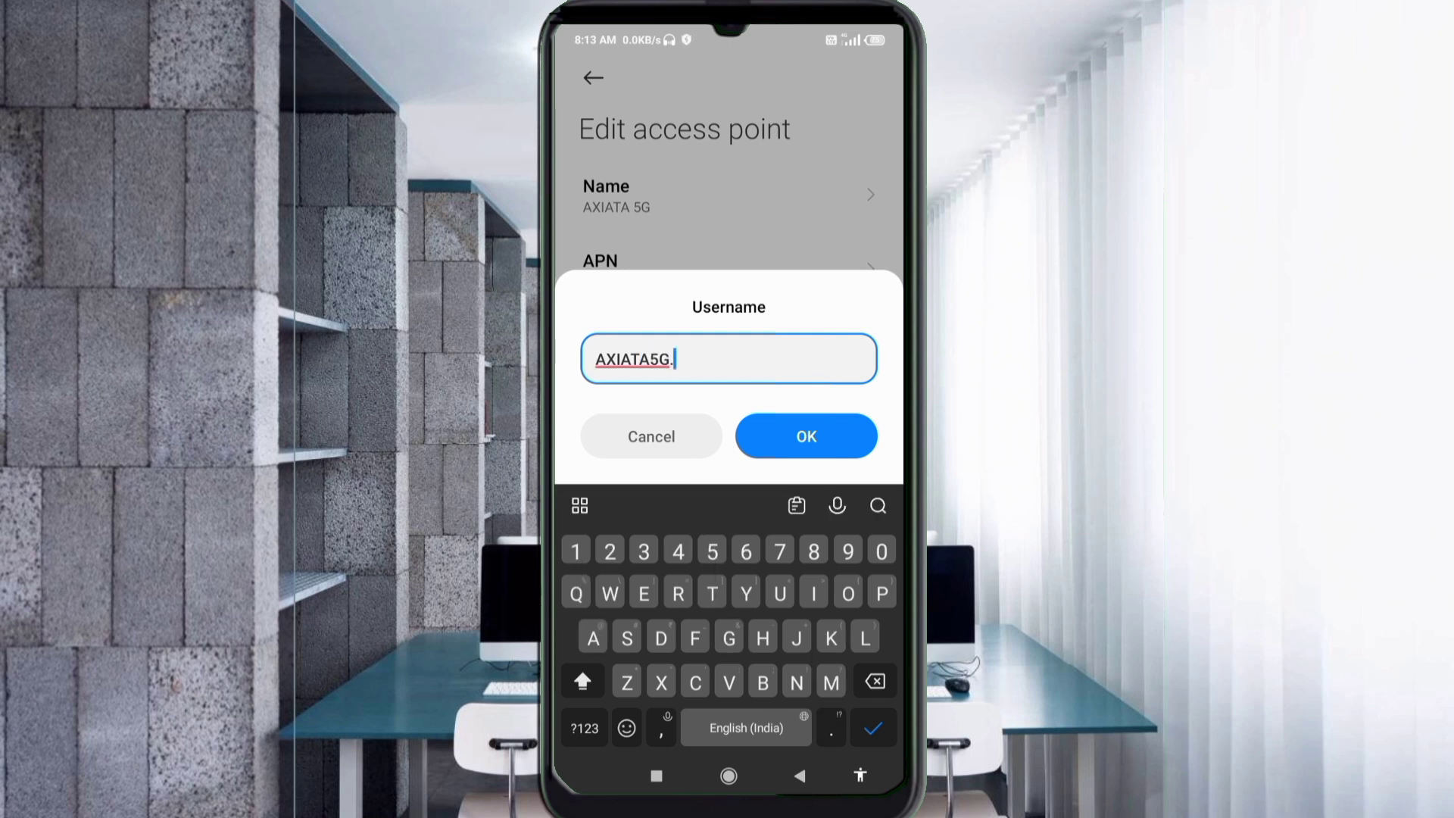
{"action": "type", "text": "APNXL"}
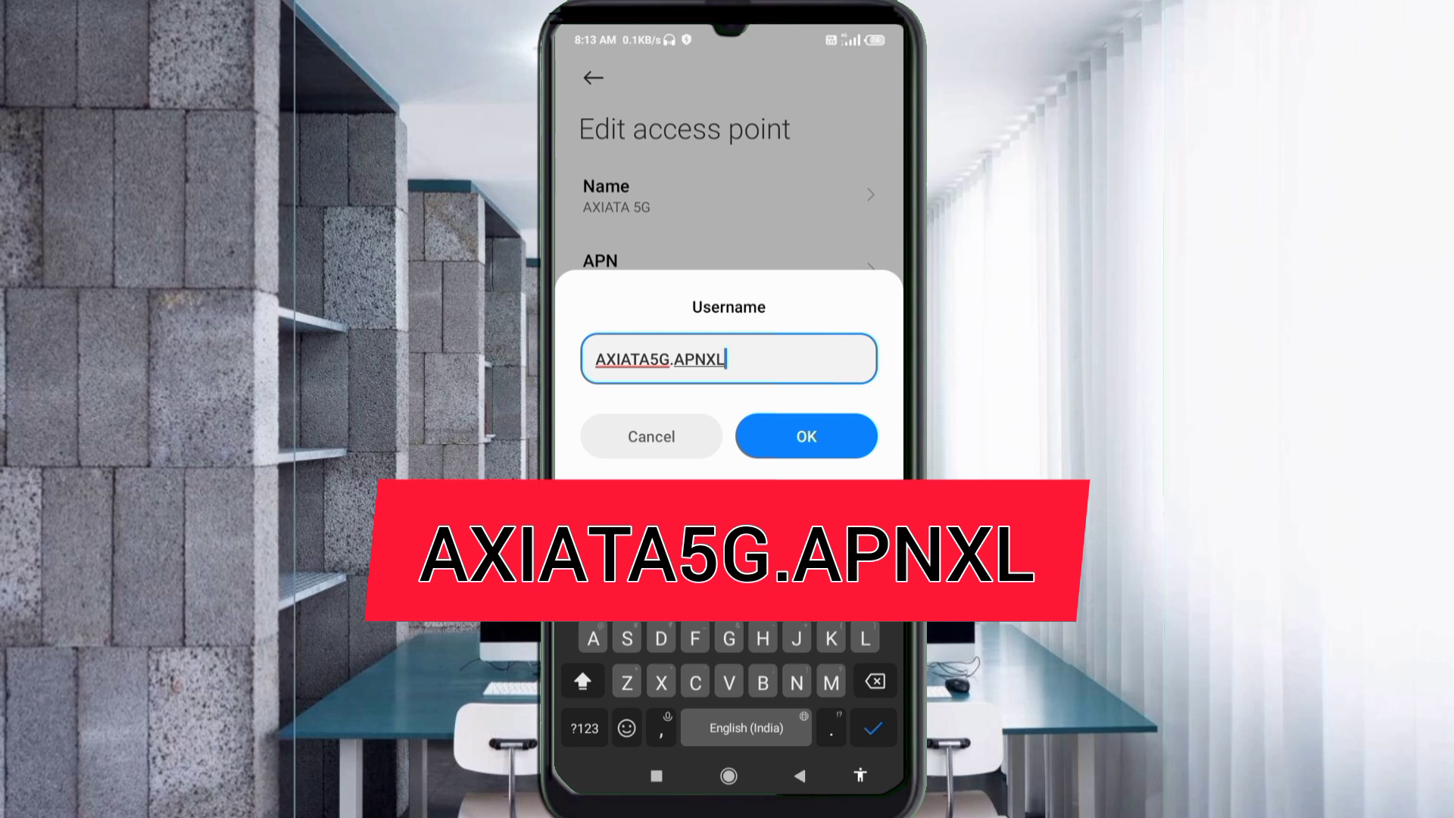
{"action": "key", "text": "Return"}
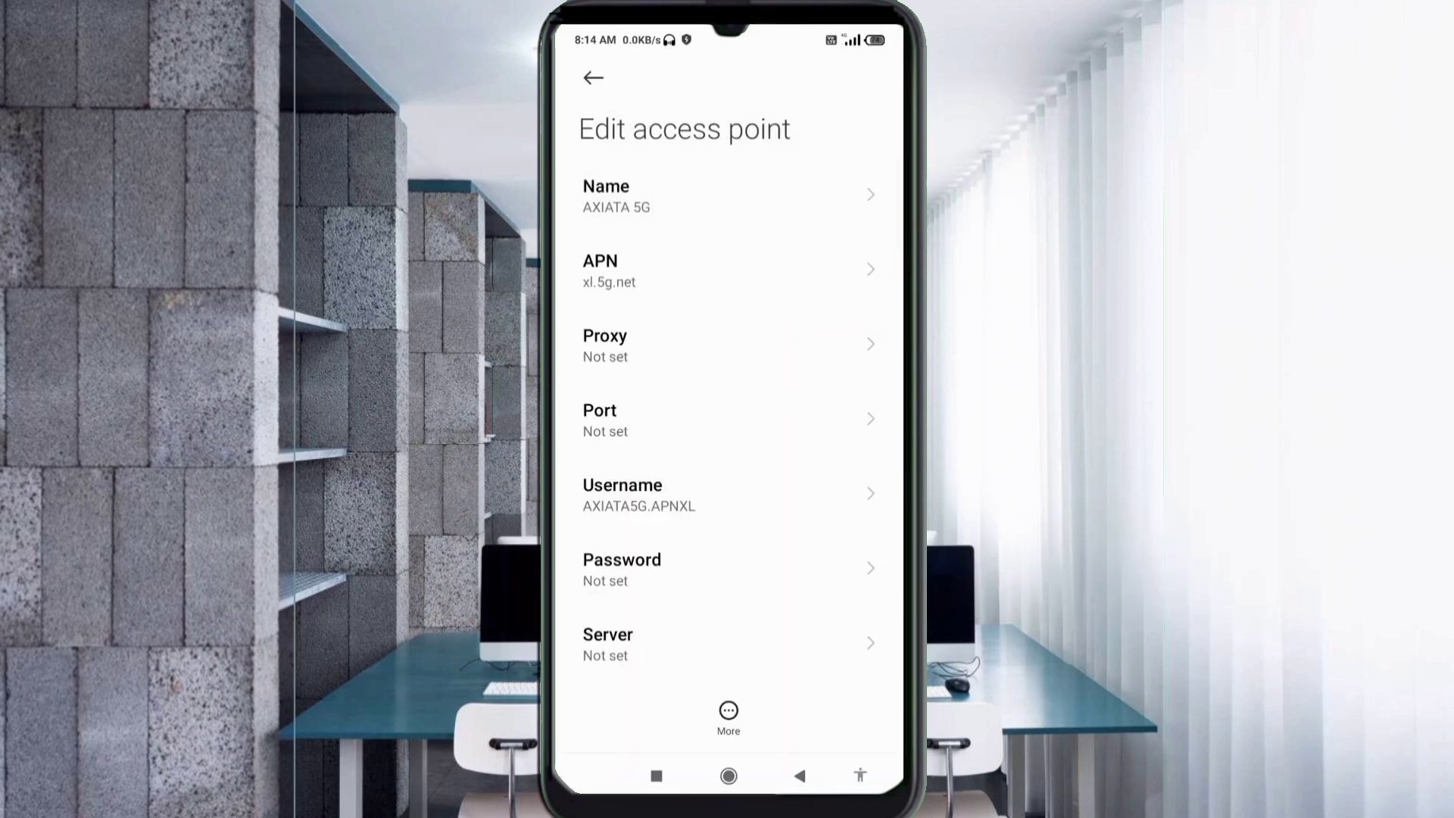
{"action": "scroll", "coordinate": [728, 417], "scroll_direction": "down", "scroll_amount": 5}
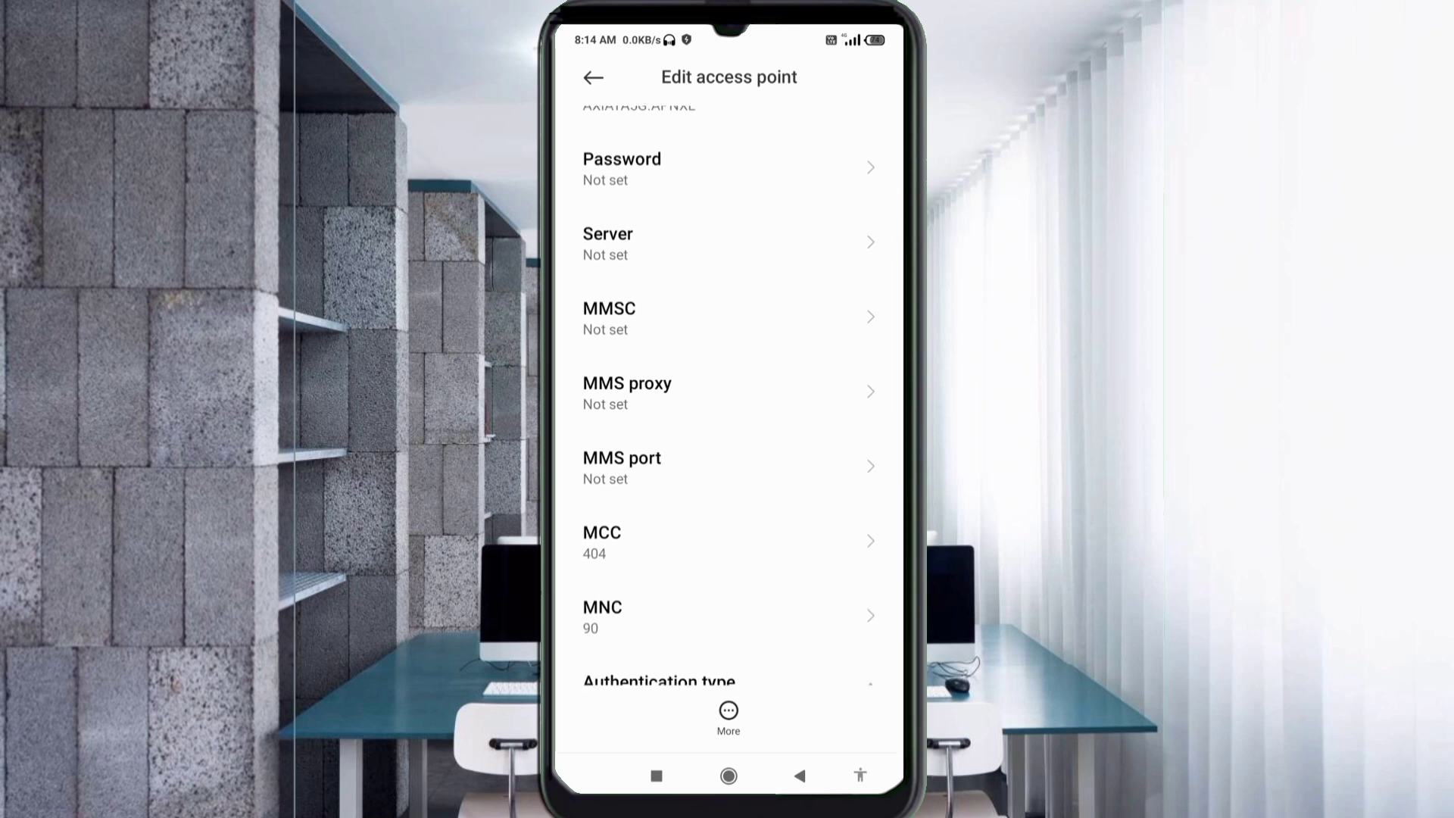
{"action": "left_click", "coordinate": [729, 242]}
{"action": "type", "text": "ww"}
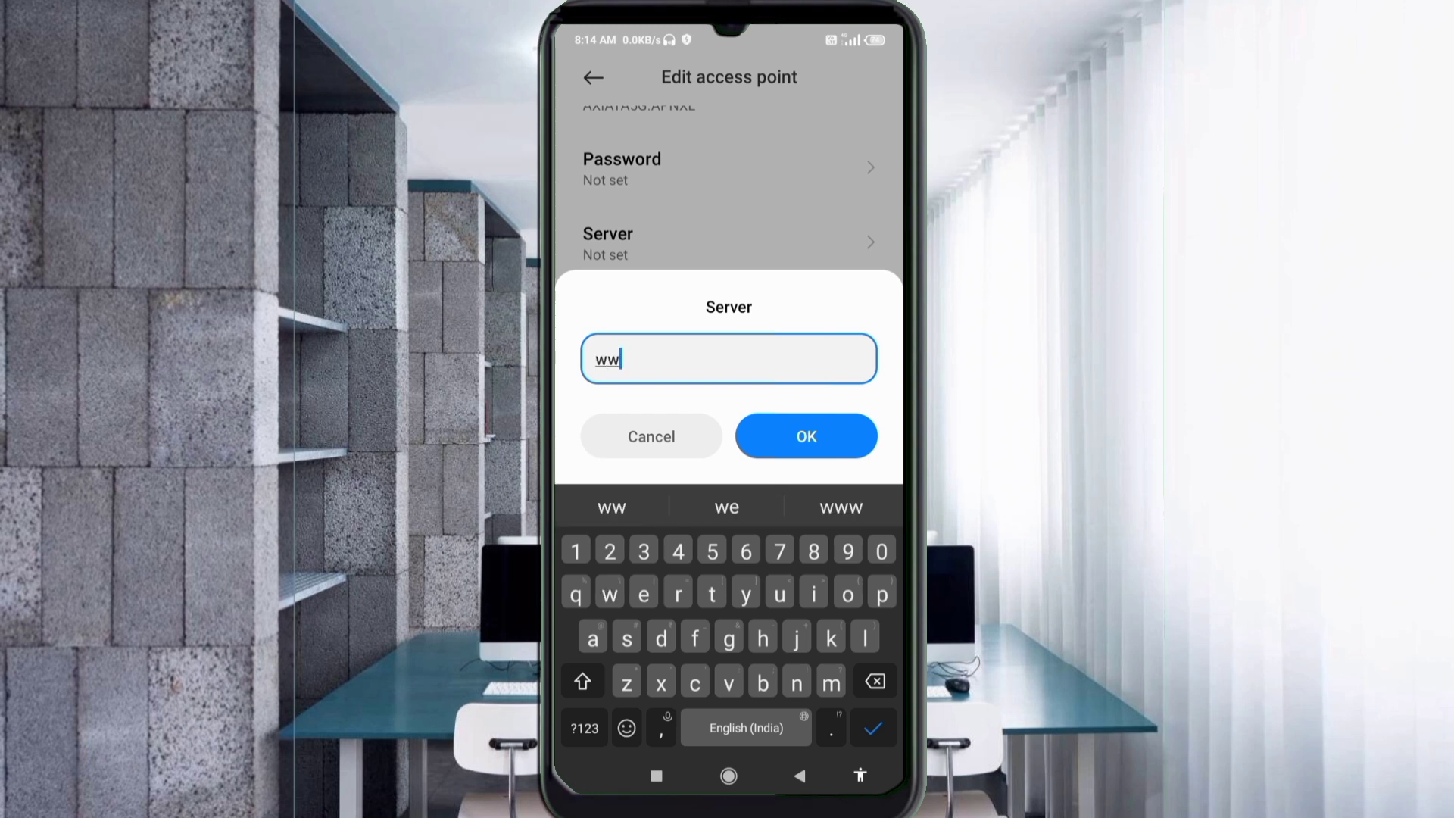
{"action": "type", "text": "w.ax"}
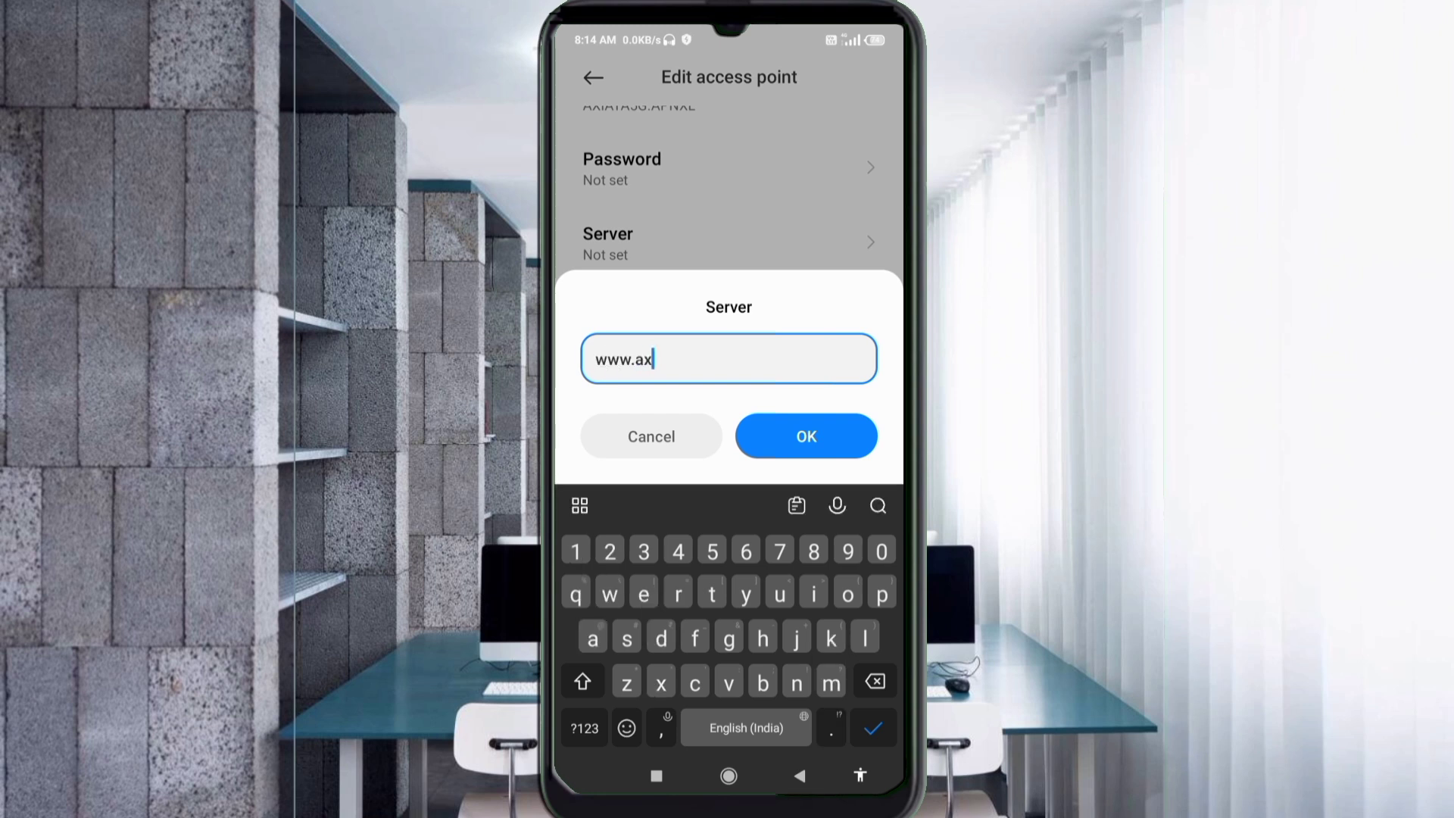
{"action": "type", "text": "iata.5g.net"}
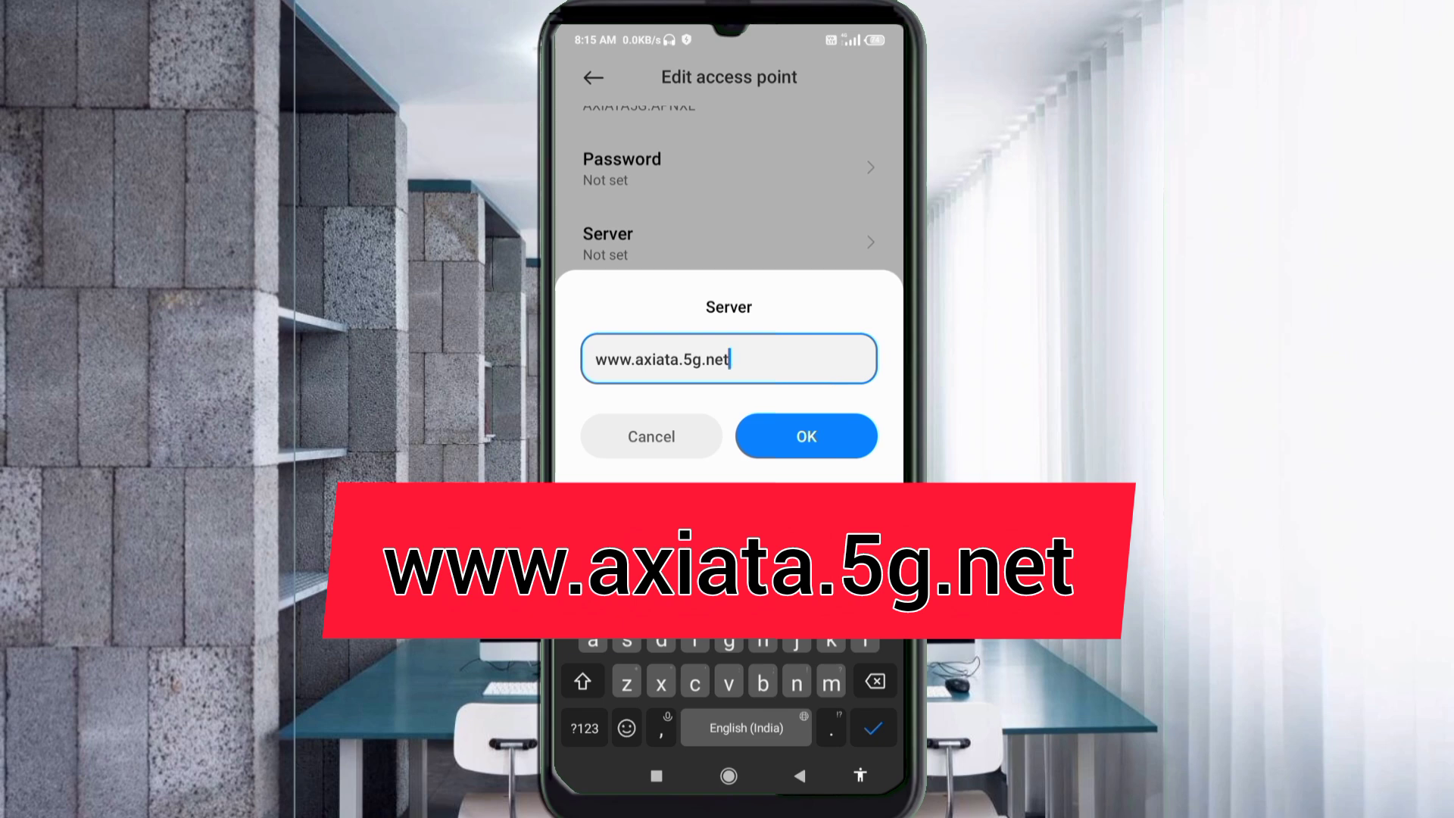
{"action": "left_click", "coordinate": [806, 436]}
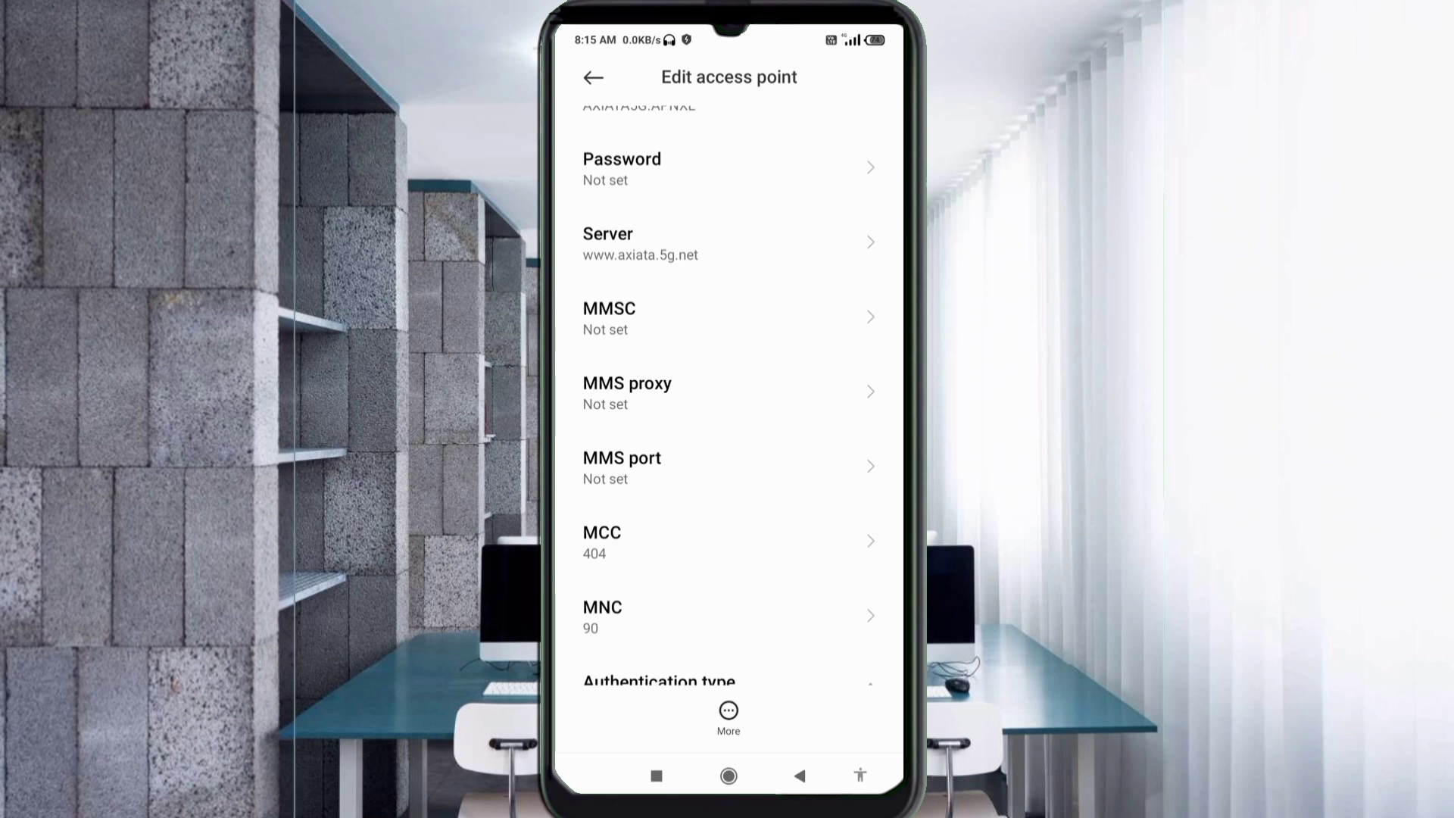
{"action": "scroll", "coordinate": [729, 409], "scroll_direction": "down", "scroll_amount": 4}
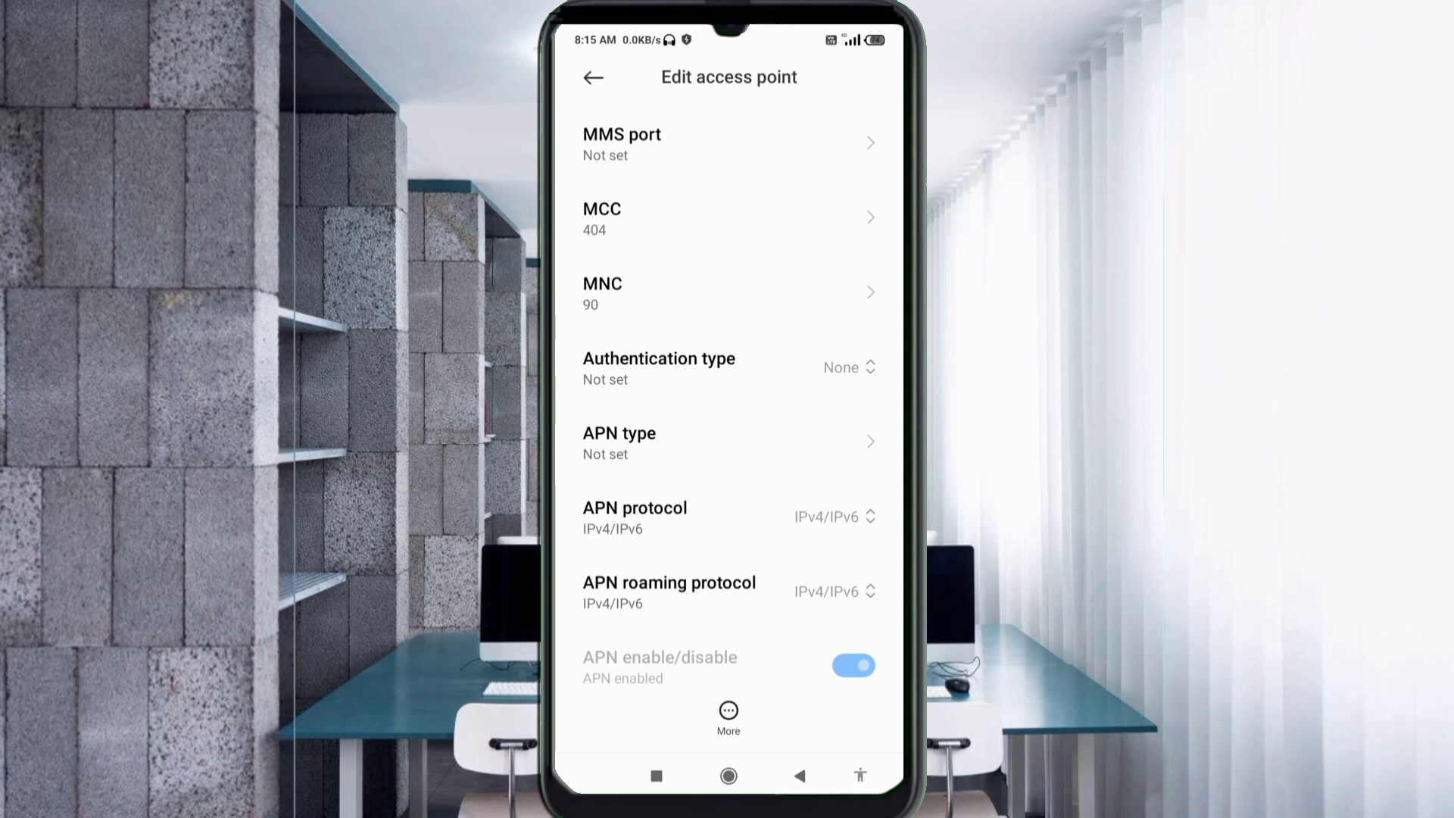
Choose PAP or CHAP authentication and enter default,supl as the APN type.
{"action": "left_click", "coordinate": [729, 367]}
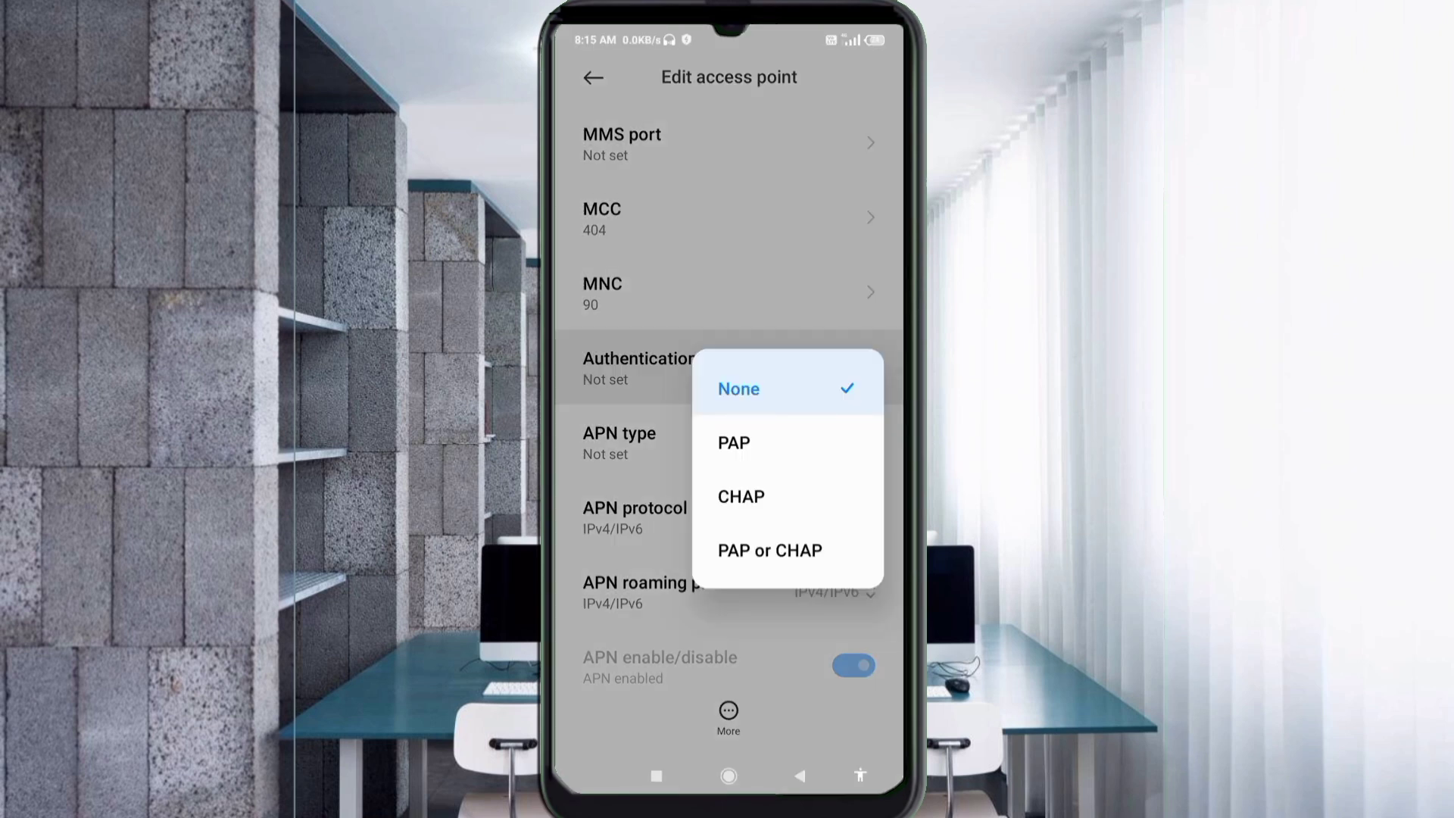
{"action": "left_click", "coordinate": [770, 551]}
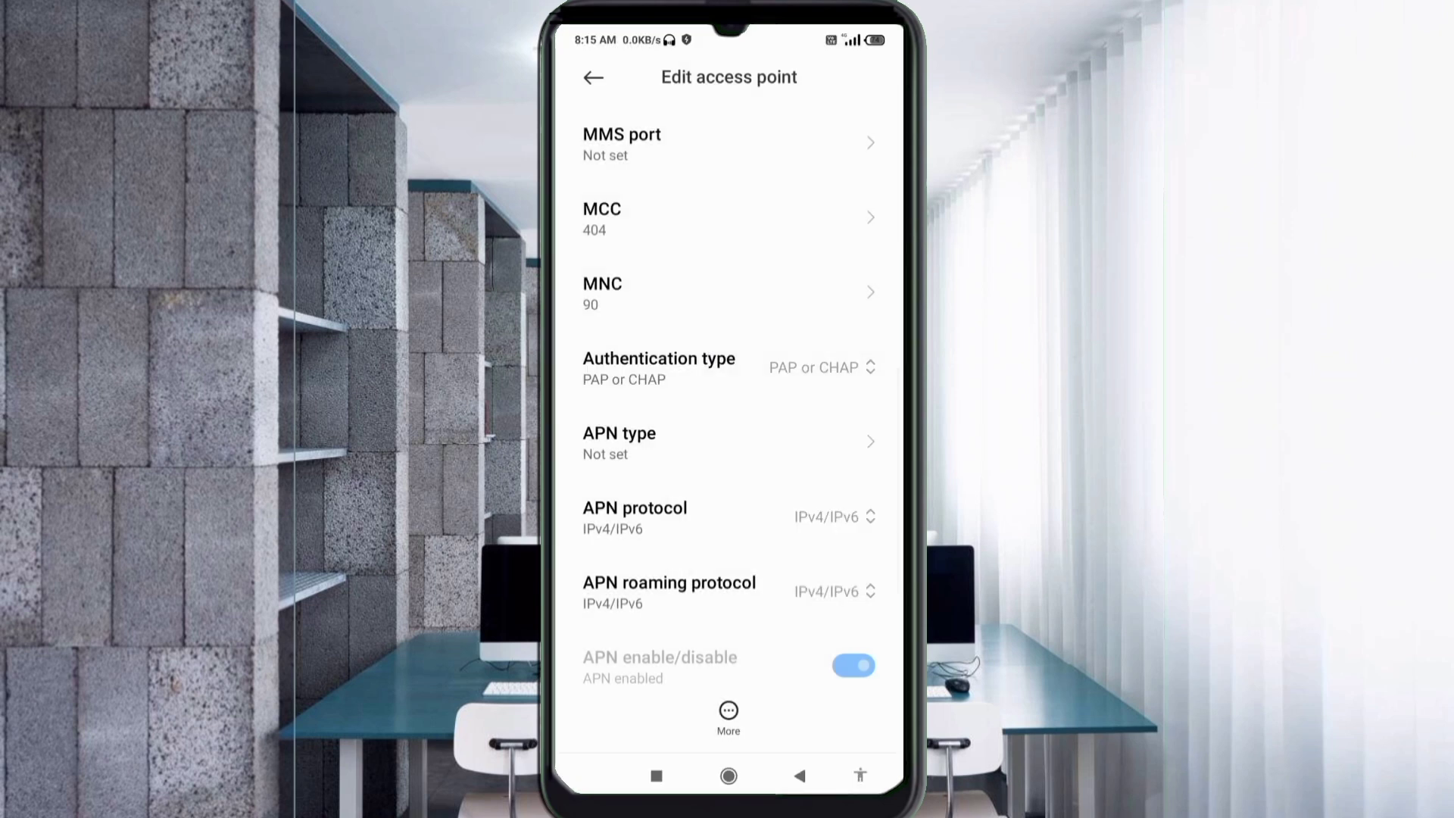
{"action": "left_click", "coordinate": [727, 442]}
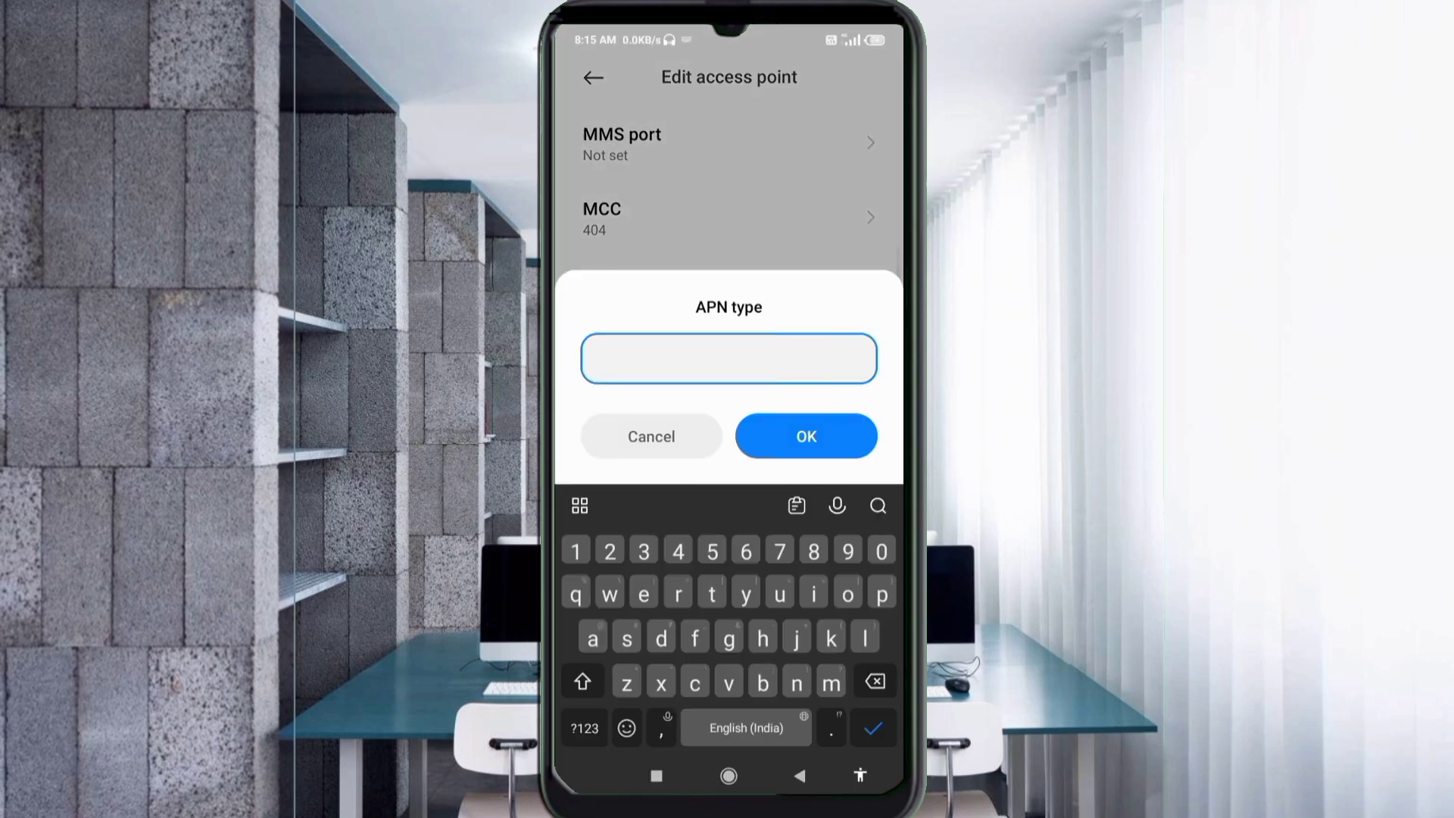
{"action": "type", "text": "de"}
{"action": "type", "text": "fault"}
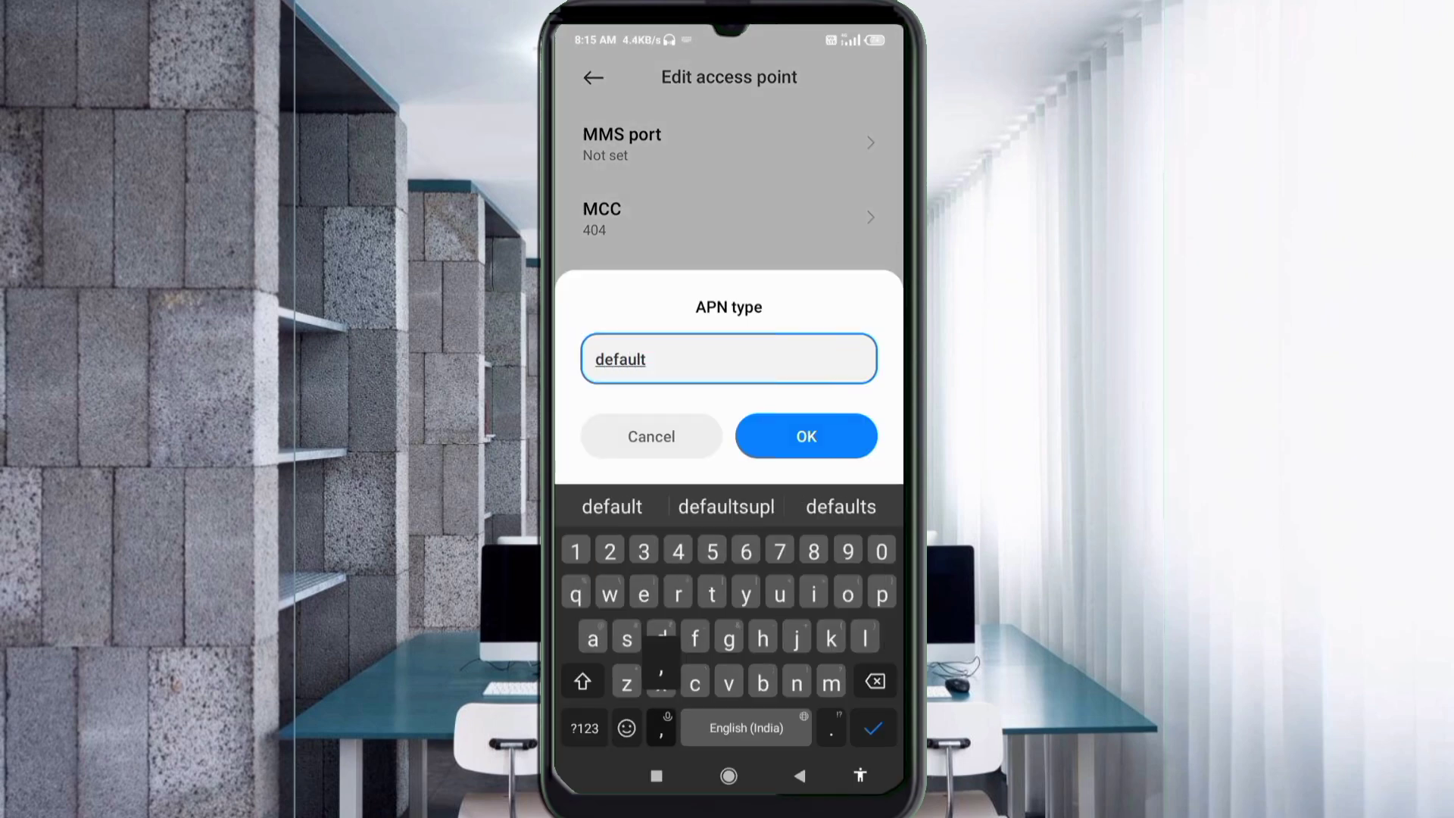
{"action": "type", "text": ","}
{"action": "key", "text": "BackSpace"}
{"action": "type", "text": "supl"}
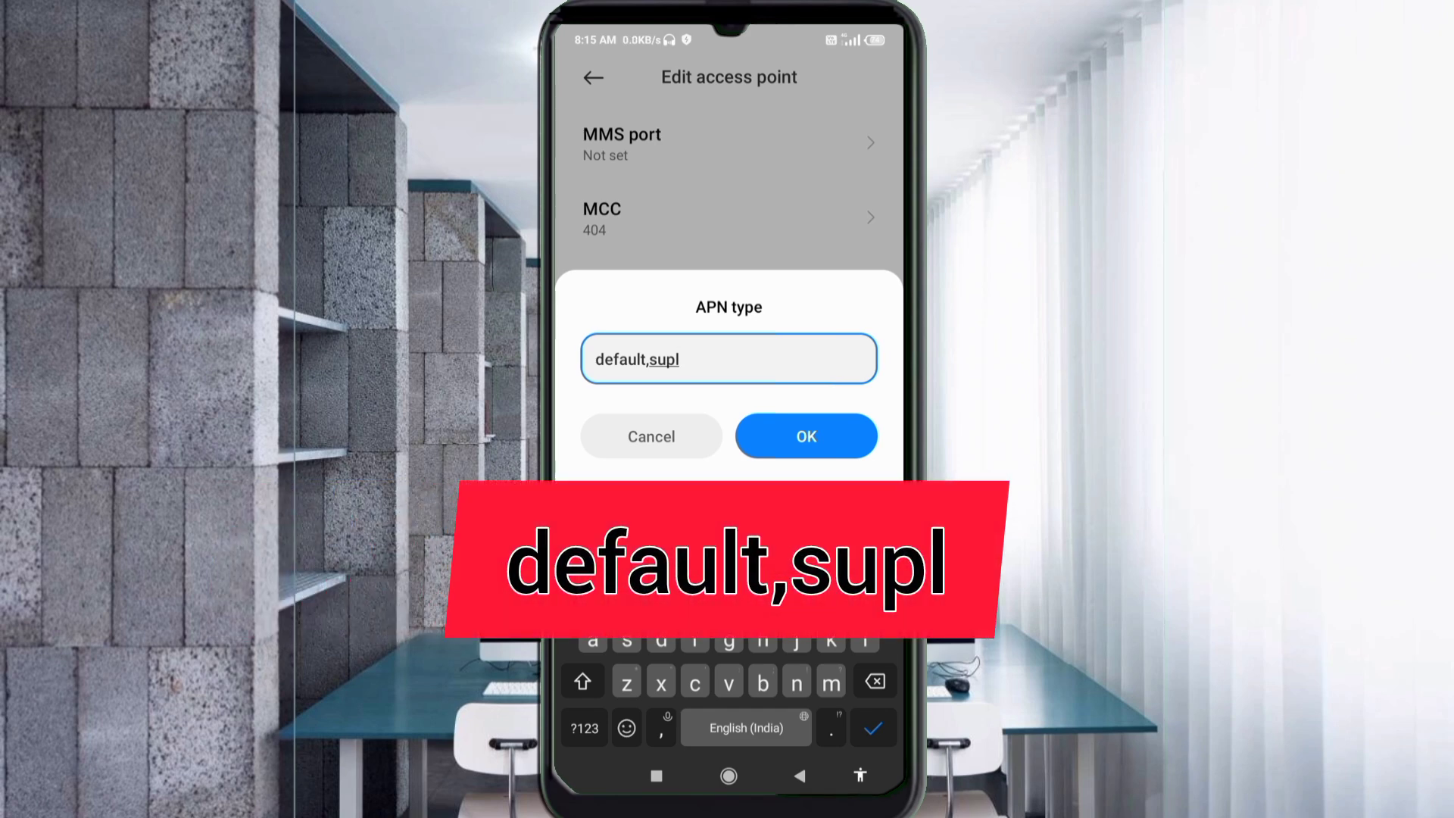
{"action": "key", "text": "Return"}
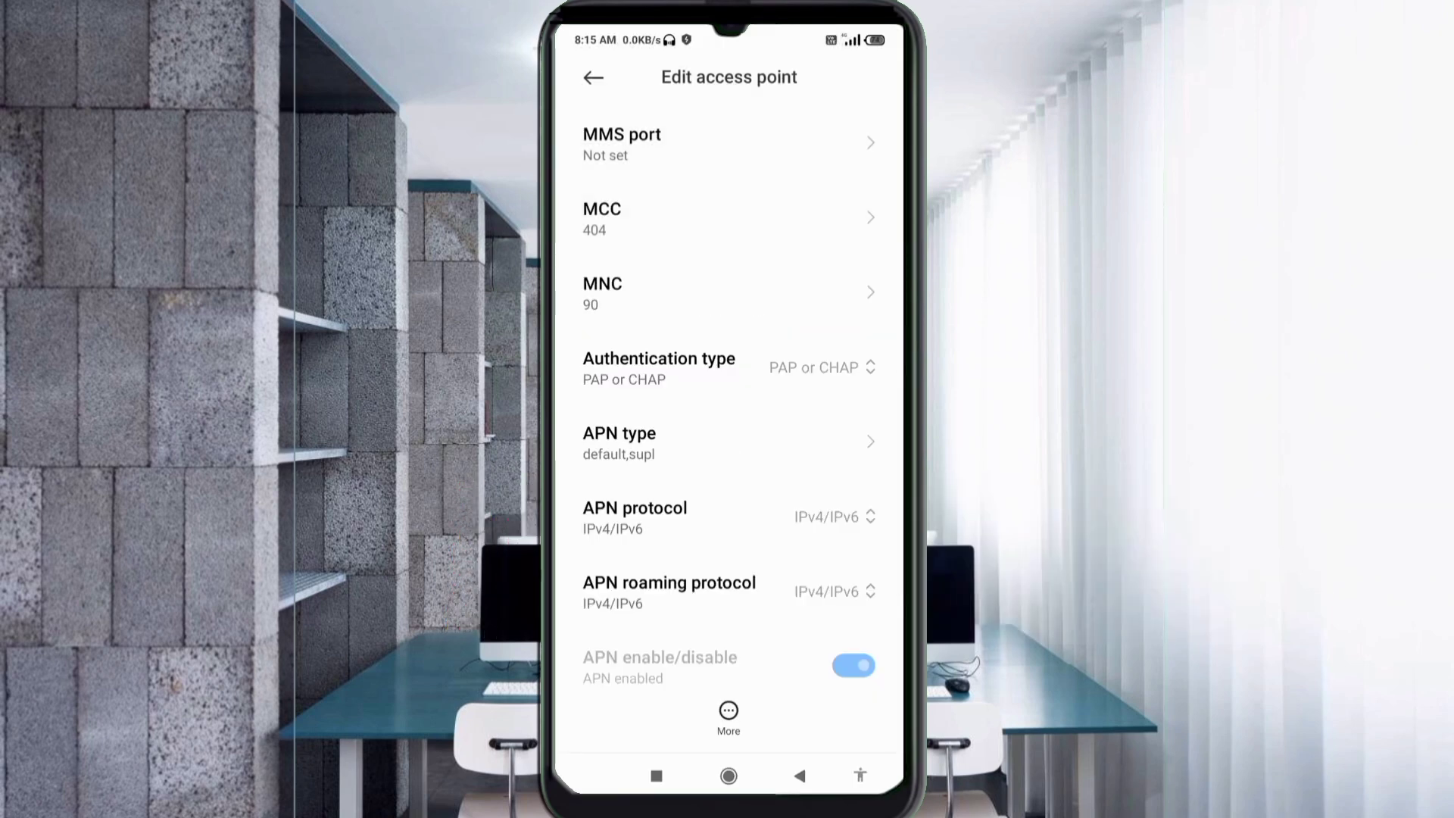
{"action": "scroll", "coordinate": [728, 394], "scroll_direction": "down", "scroll_amount": 3}
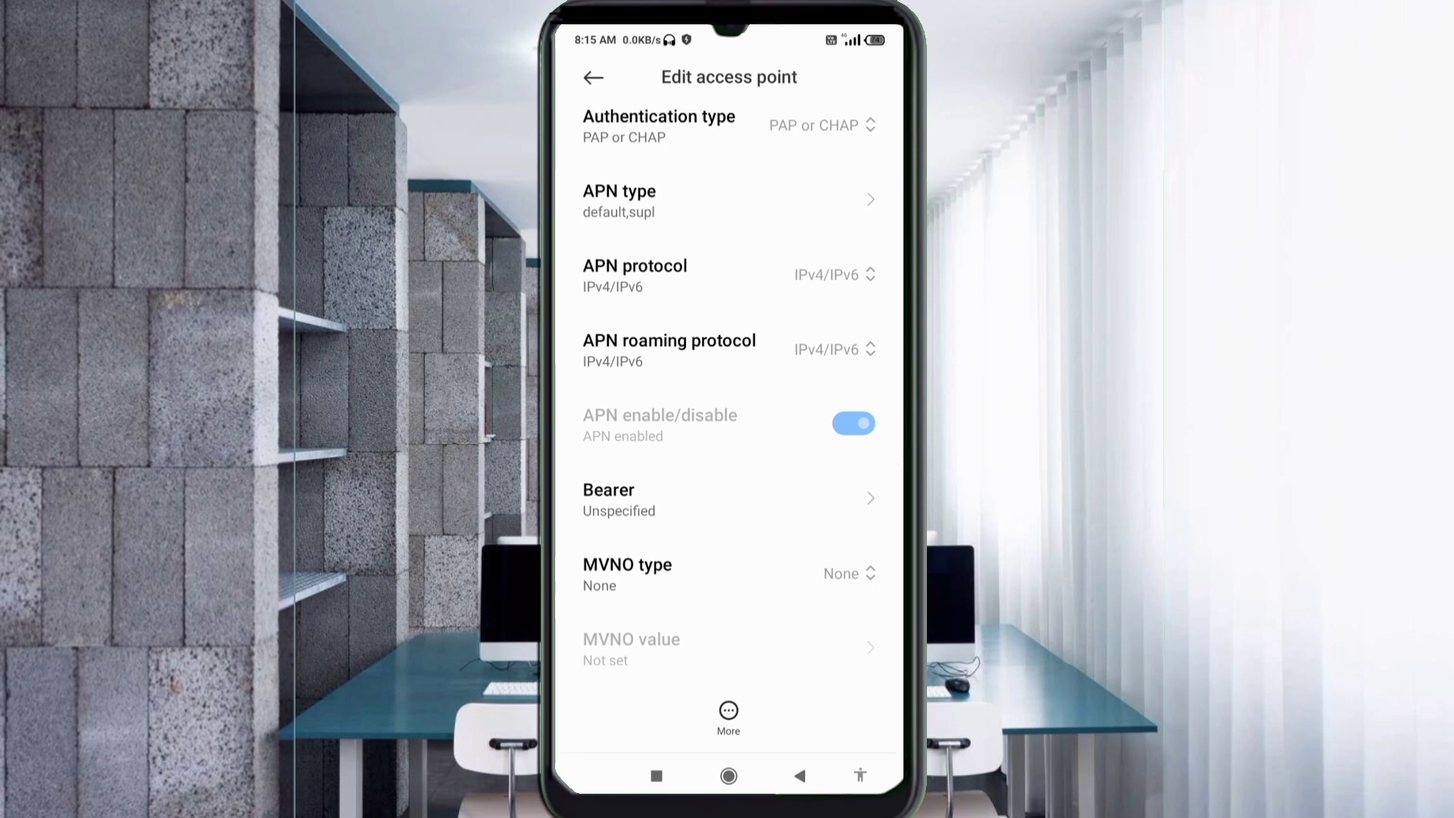
{"action": "left_click", "coordinate": [833, 274]}
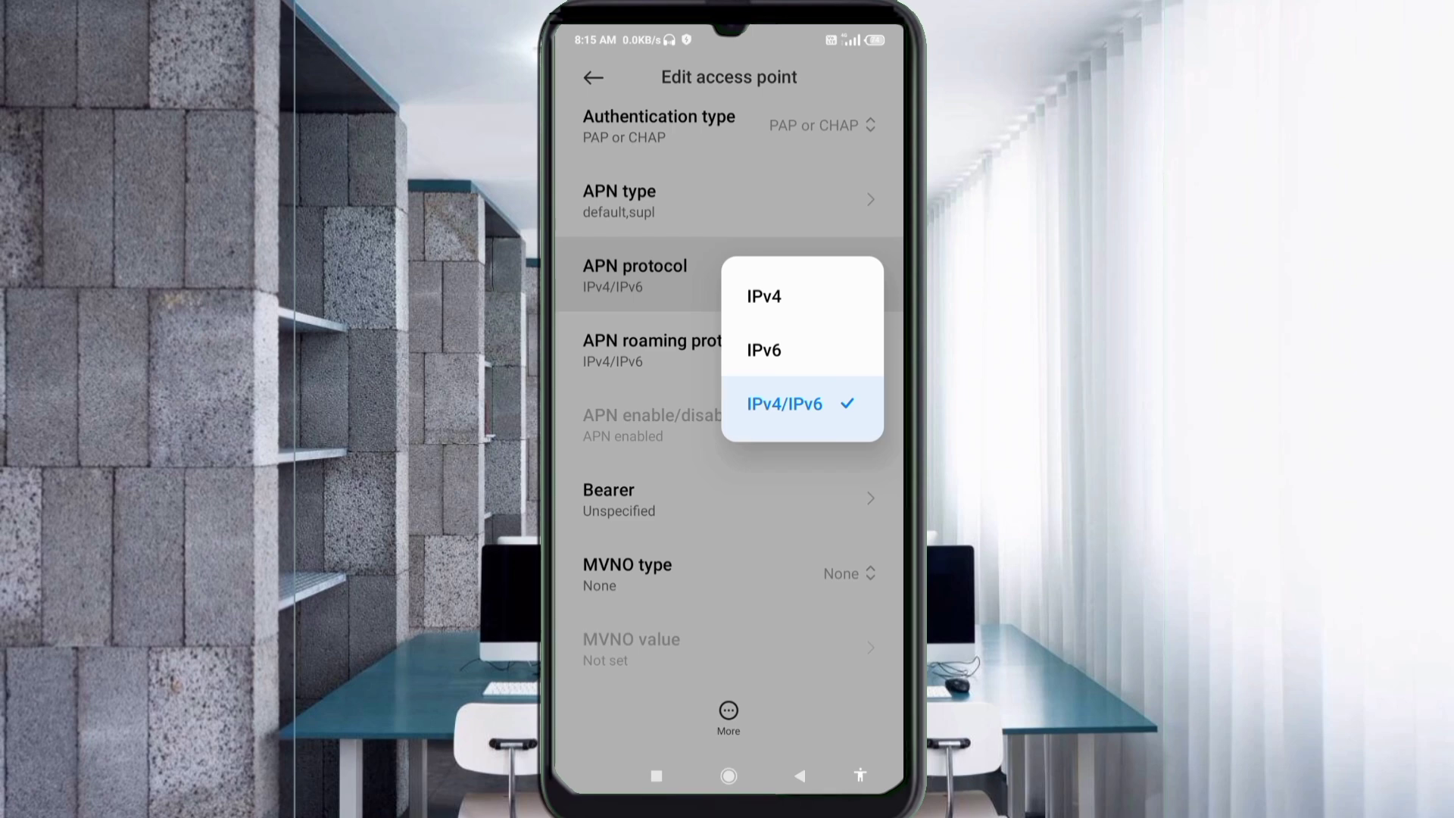
{"action": "left_click", "coordinate": [785, 403]}
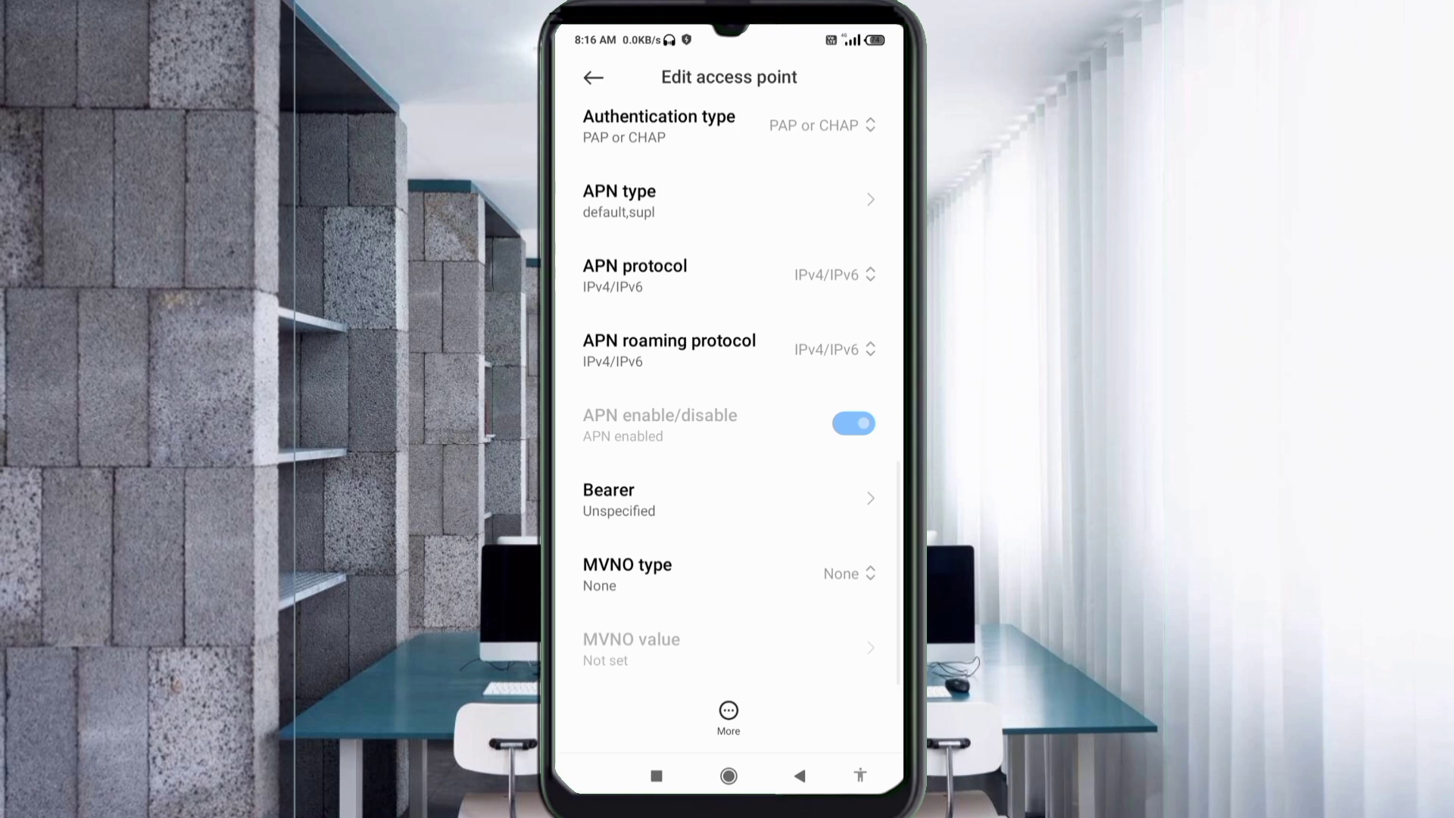
{"action": "left_click", "coordinate": [670, 349]}
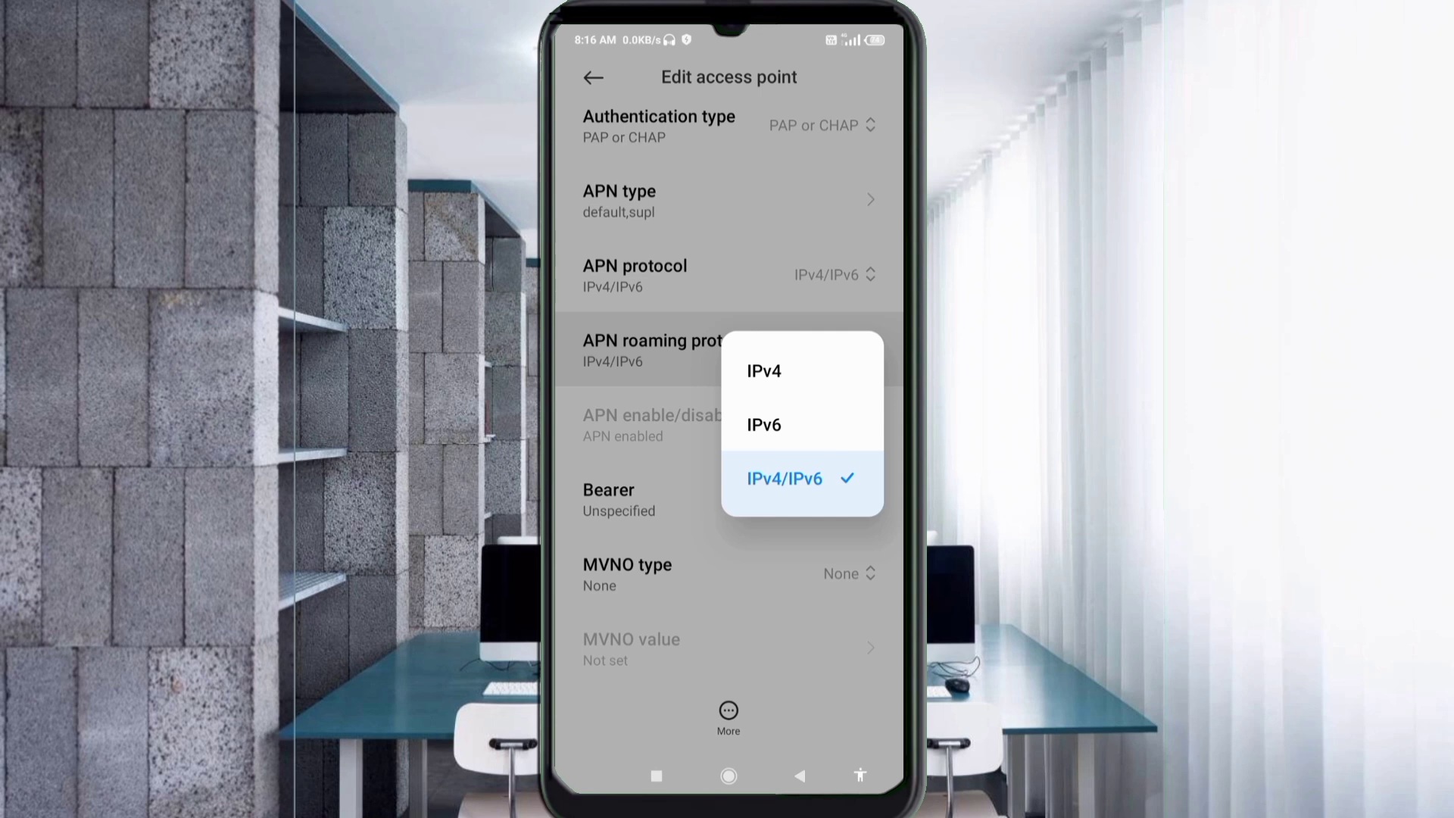
{"action": "left_click", "coordinate": [784, 478]}
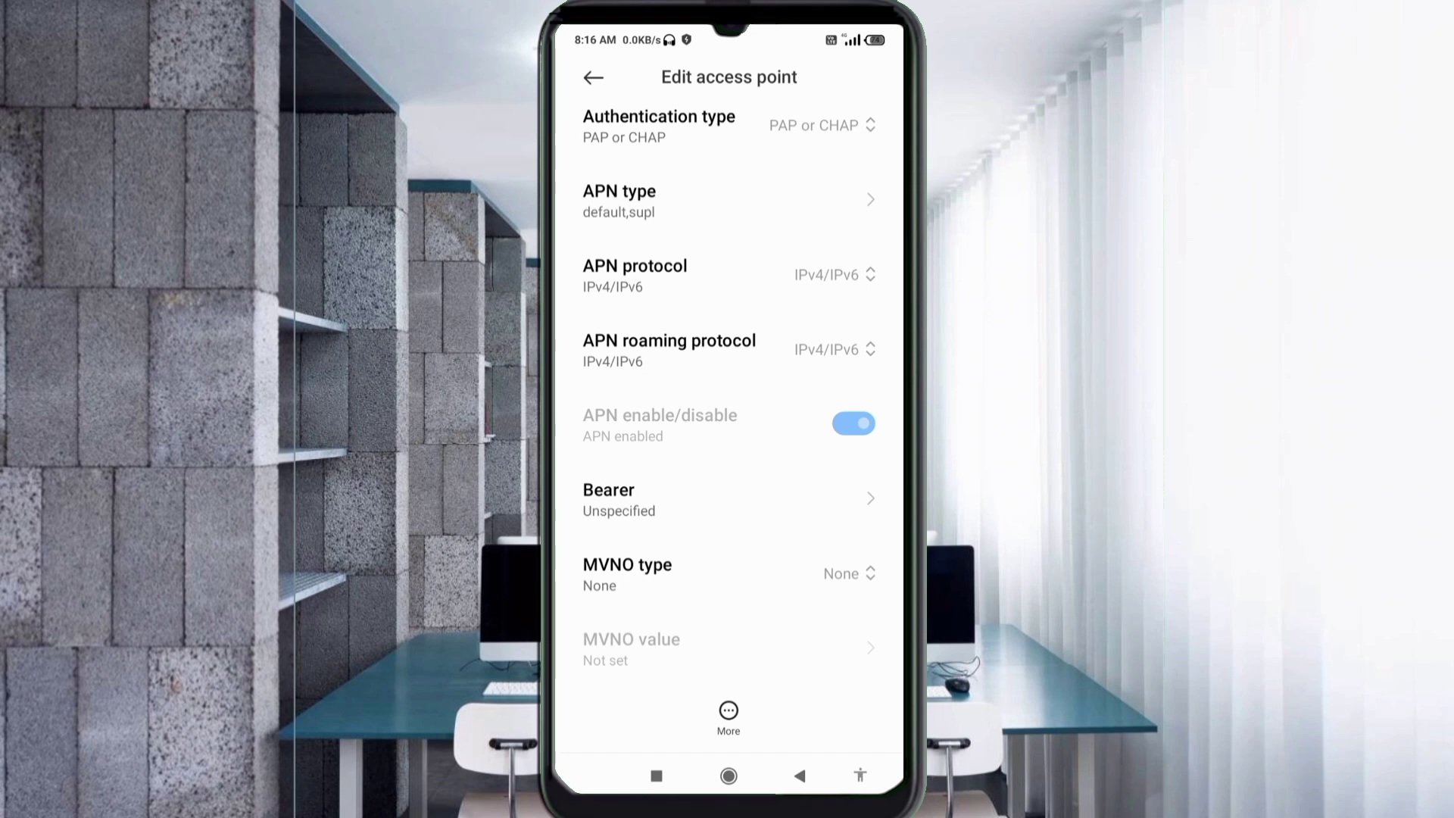
{"action": "left_click", "coordinate": [682, 500]}
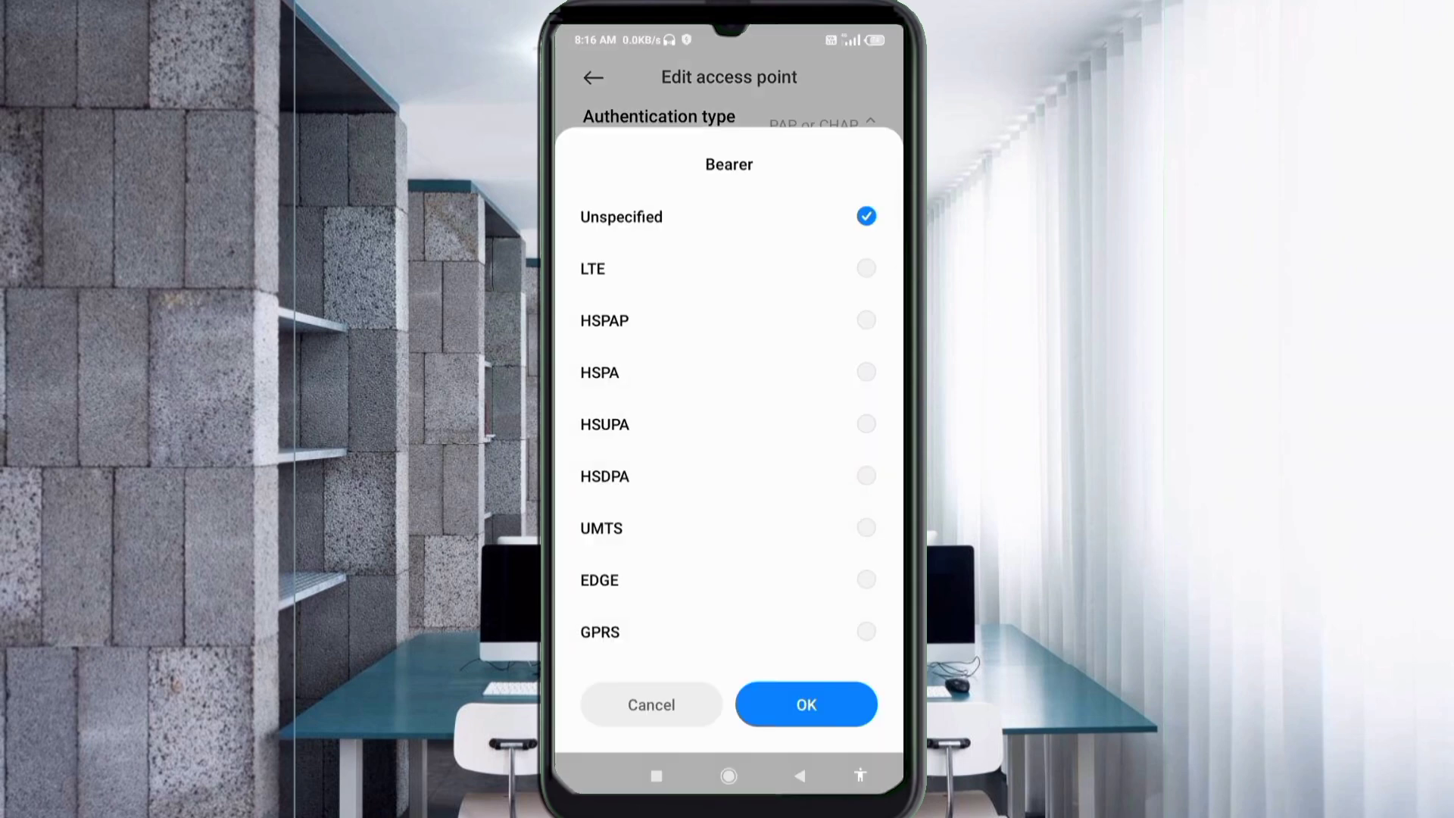
{"action": "left_click", "coordinate": [621, 216]}
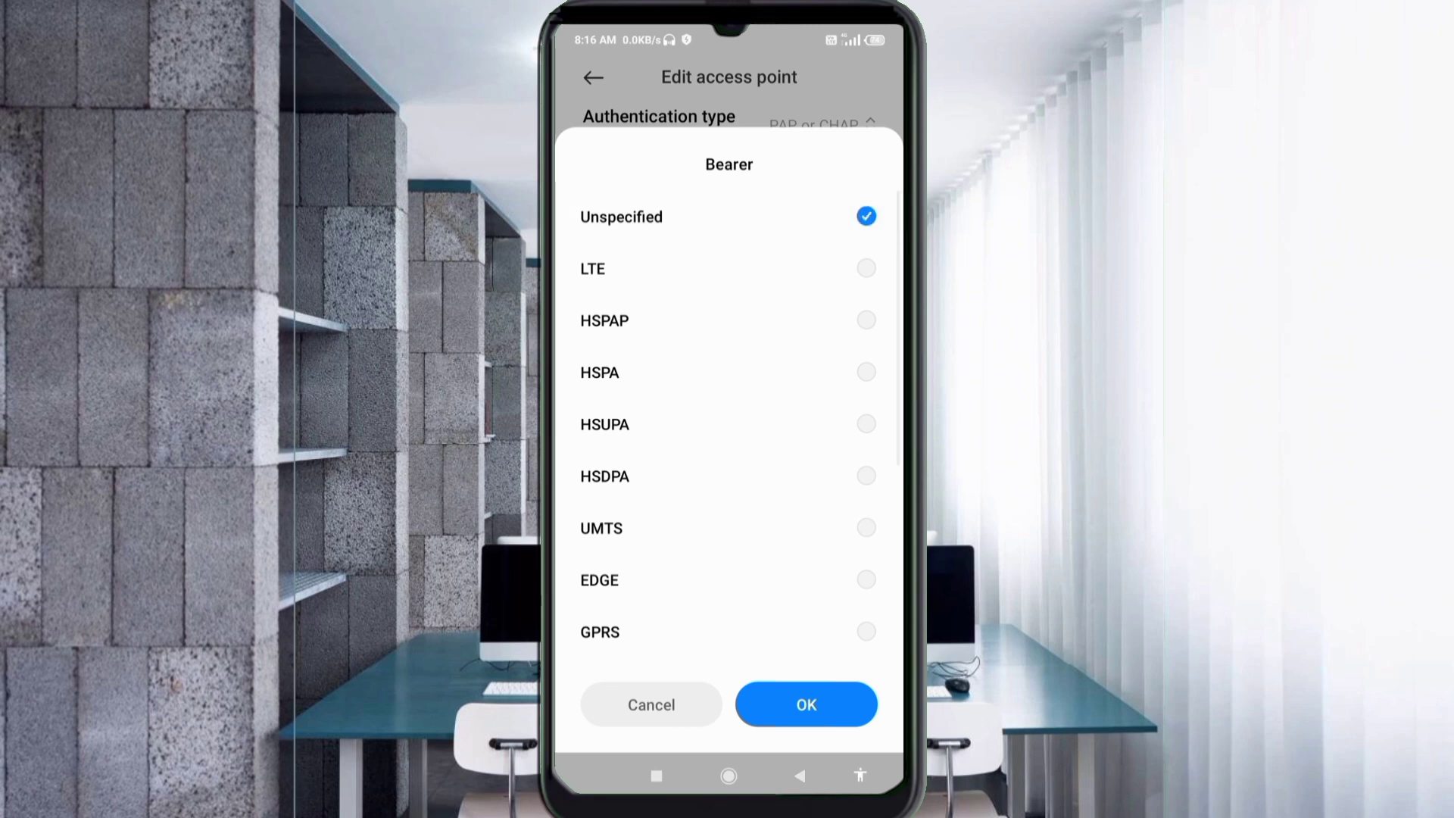
{"action": "left_click", "coordinate": [807, 704]}
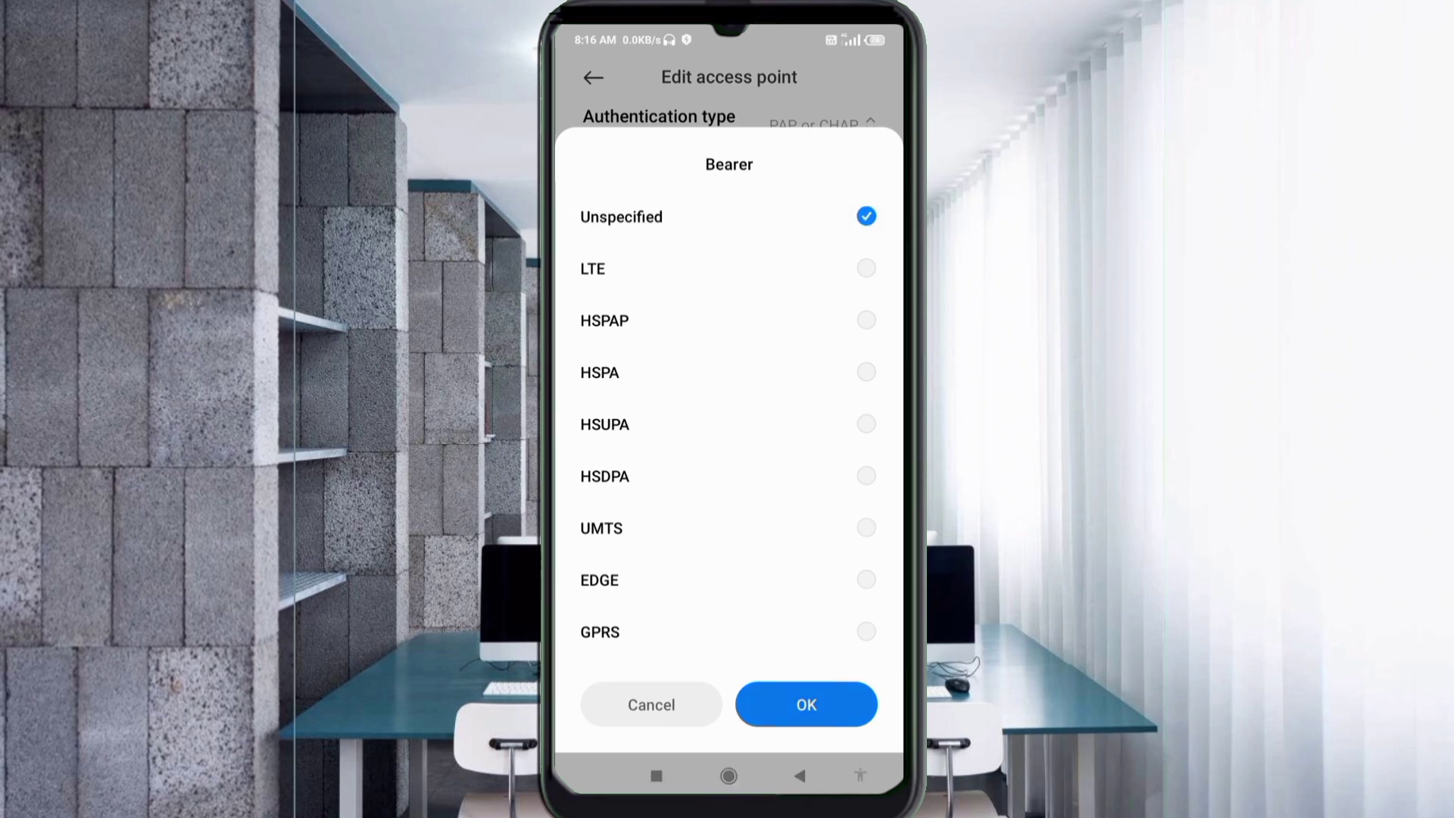
{"action": "scroll", "coordinate": [729, 417], "scroll_direction": "up", "scroll_amount": 5}
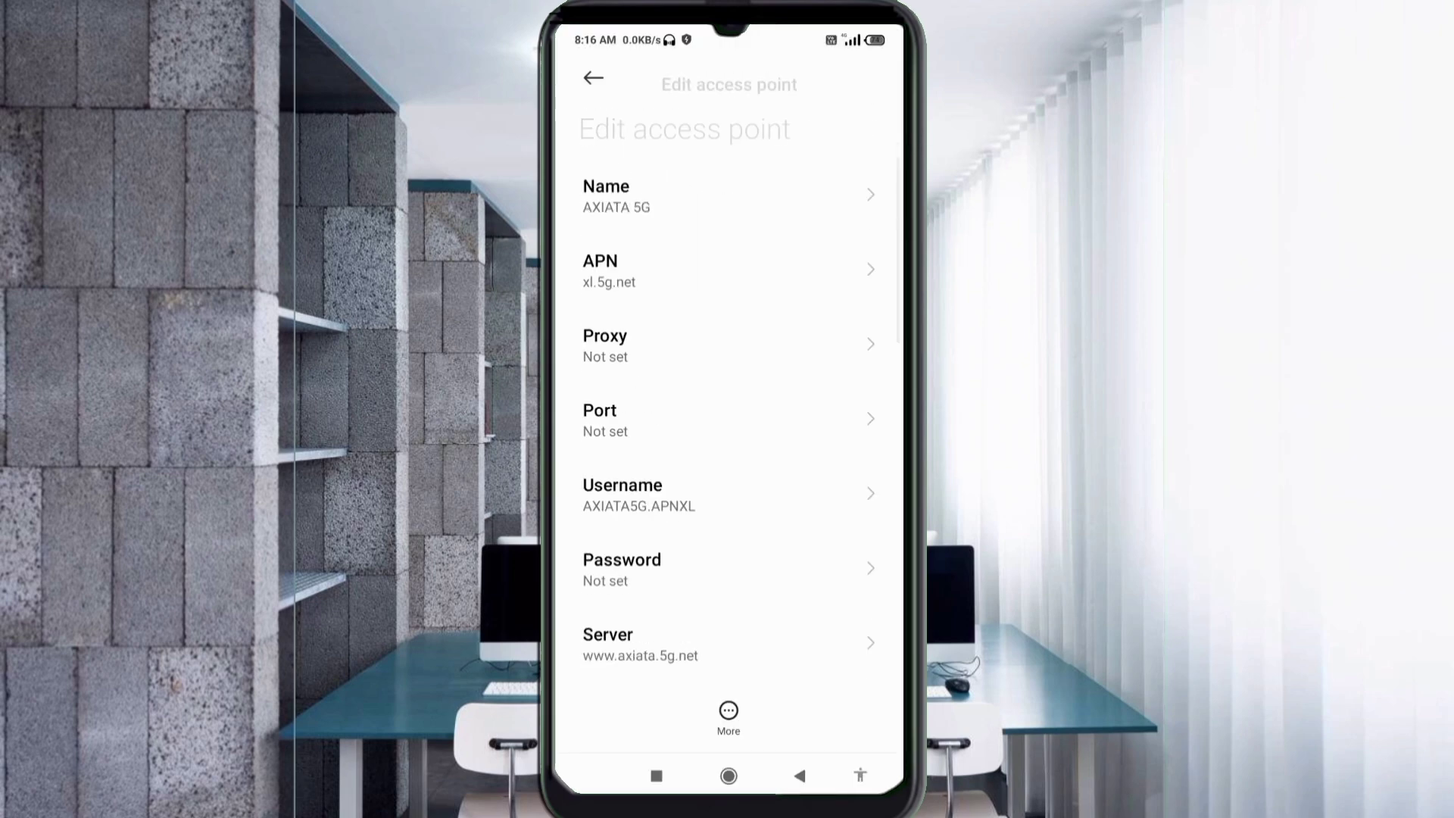
Save the AXIATA 5G APN, select it in the APNs list, then return Home.
{"action": "left_click", "coordinate": [728, 715]}
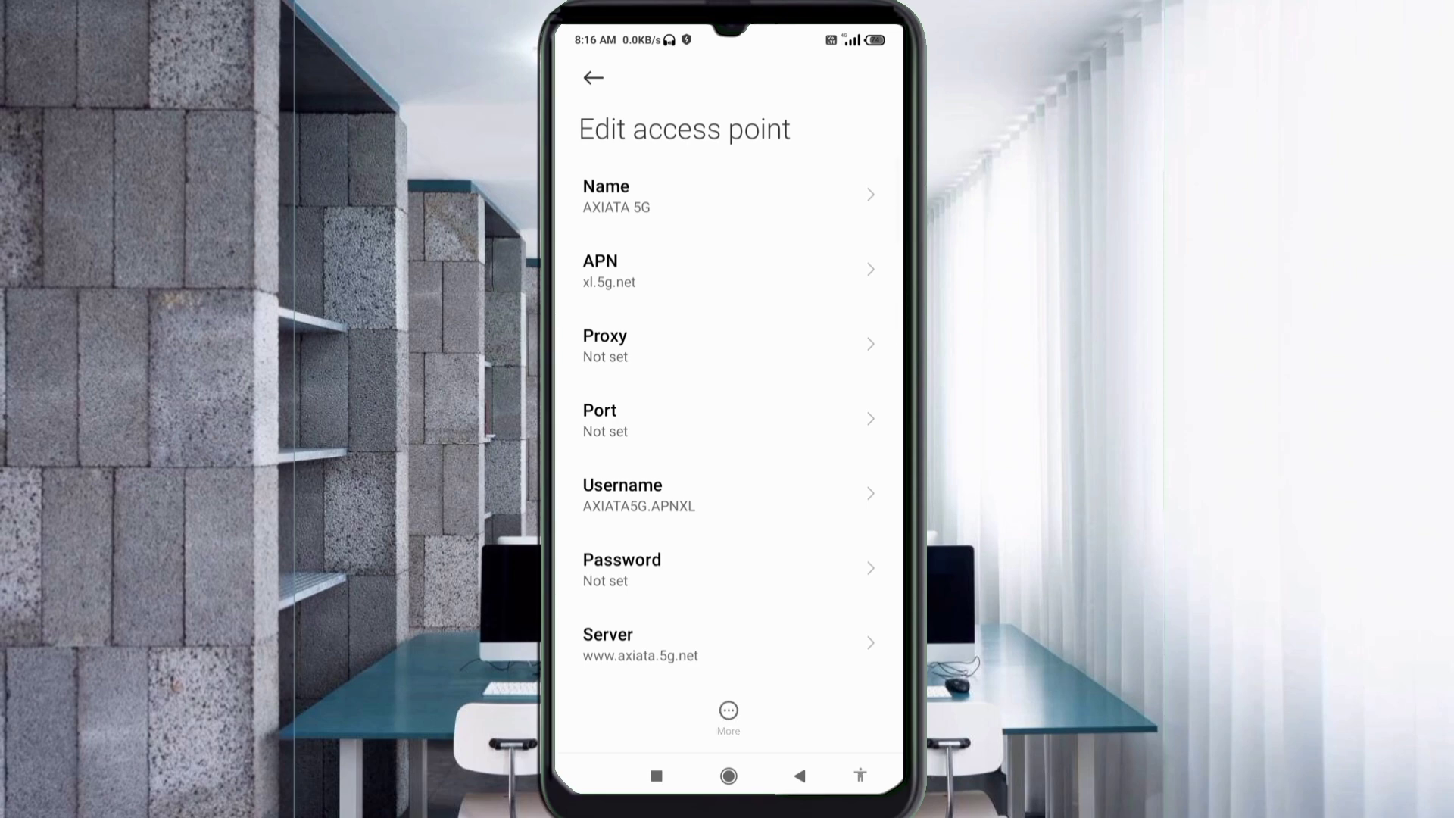
{"action": "left_click", "coordinate": [594, 599]}
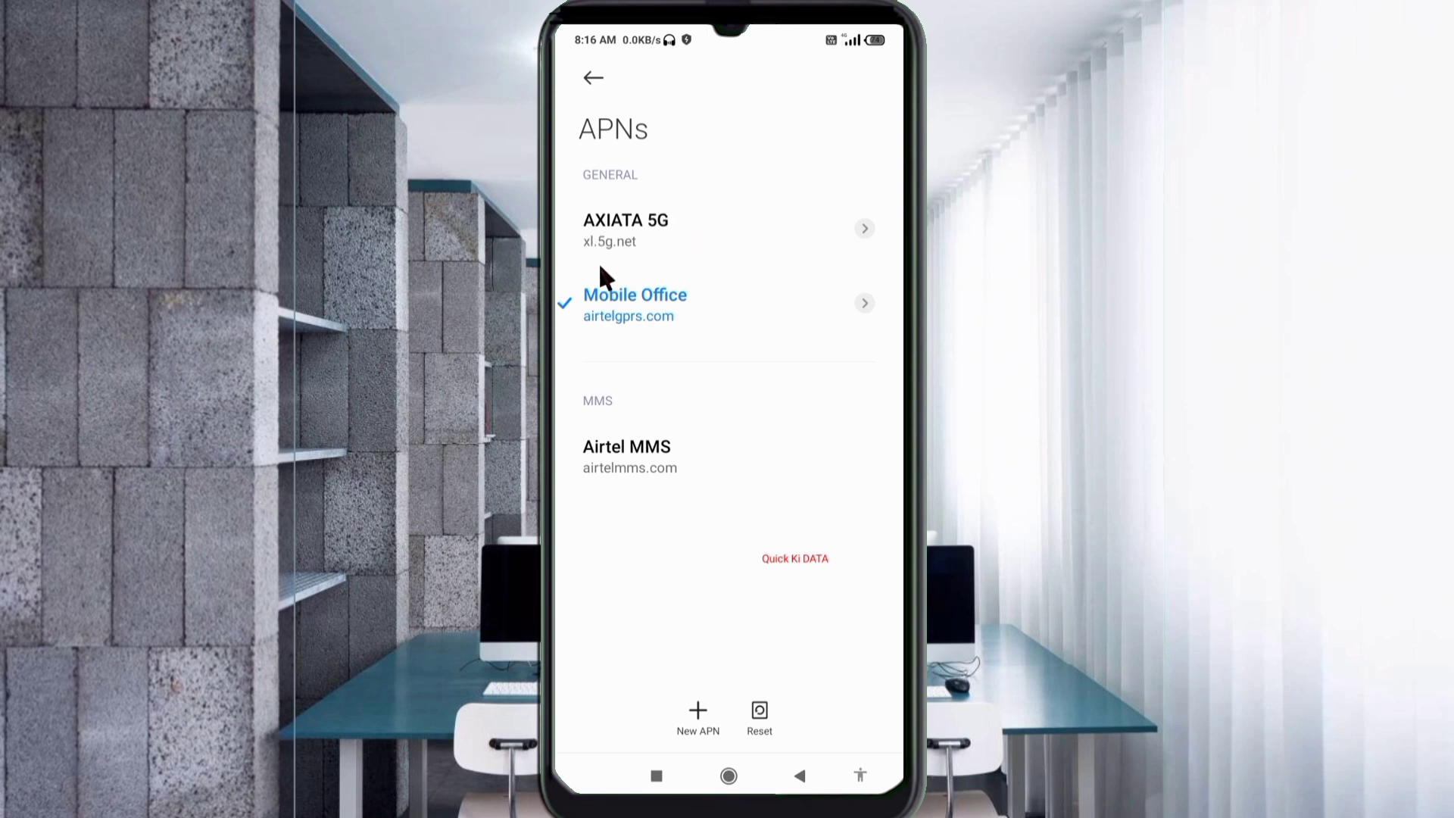
{"action": "left_click", "coordinate": [631, 261]}
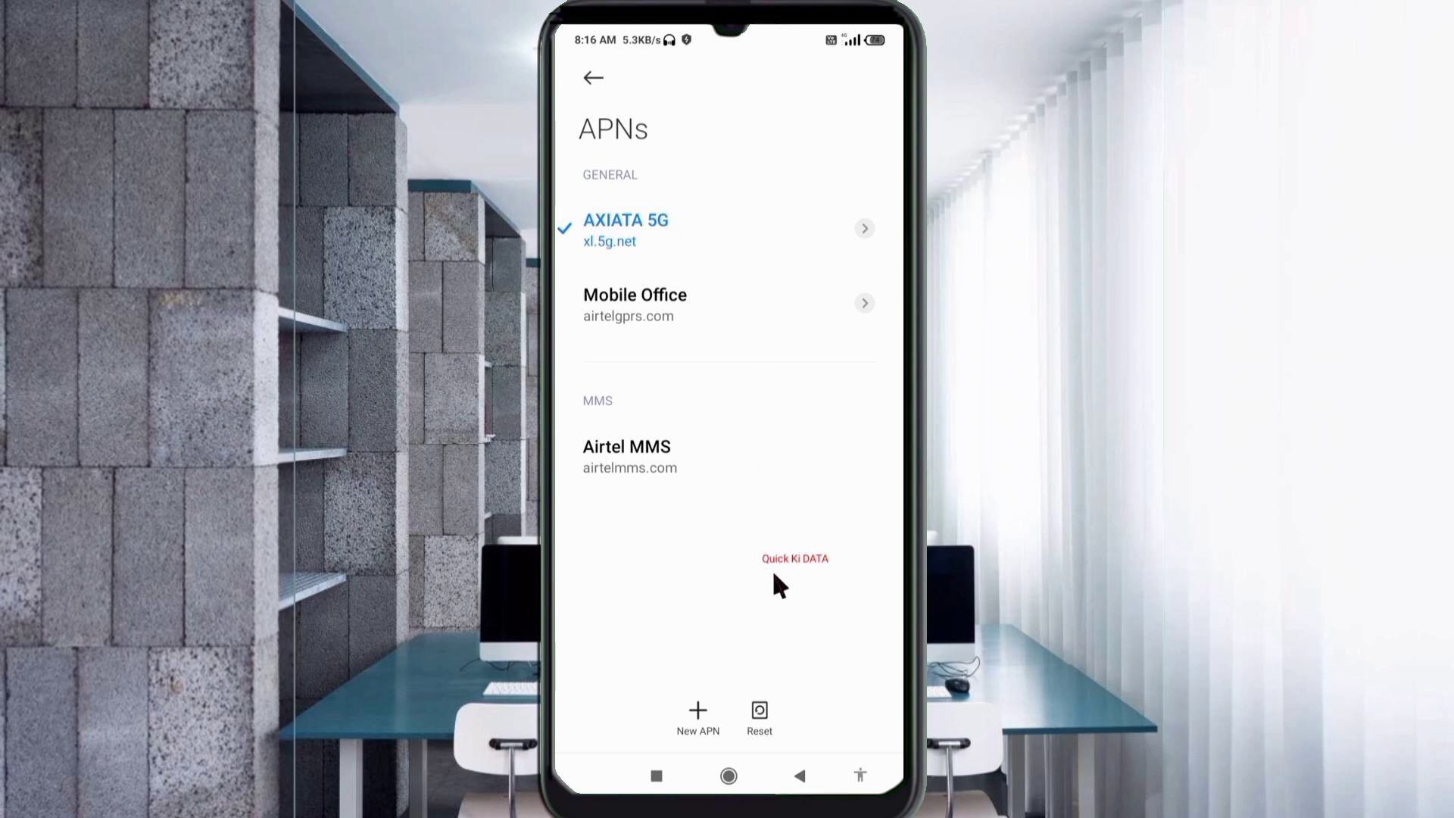
{"action": "key", "text": "super"}
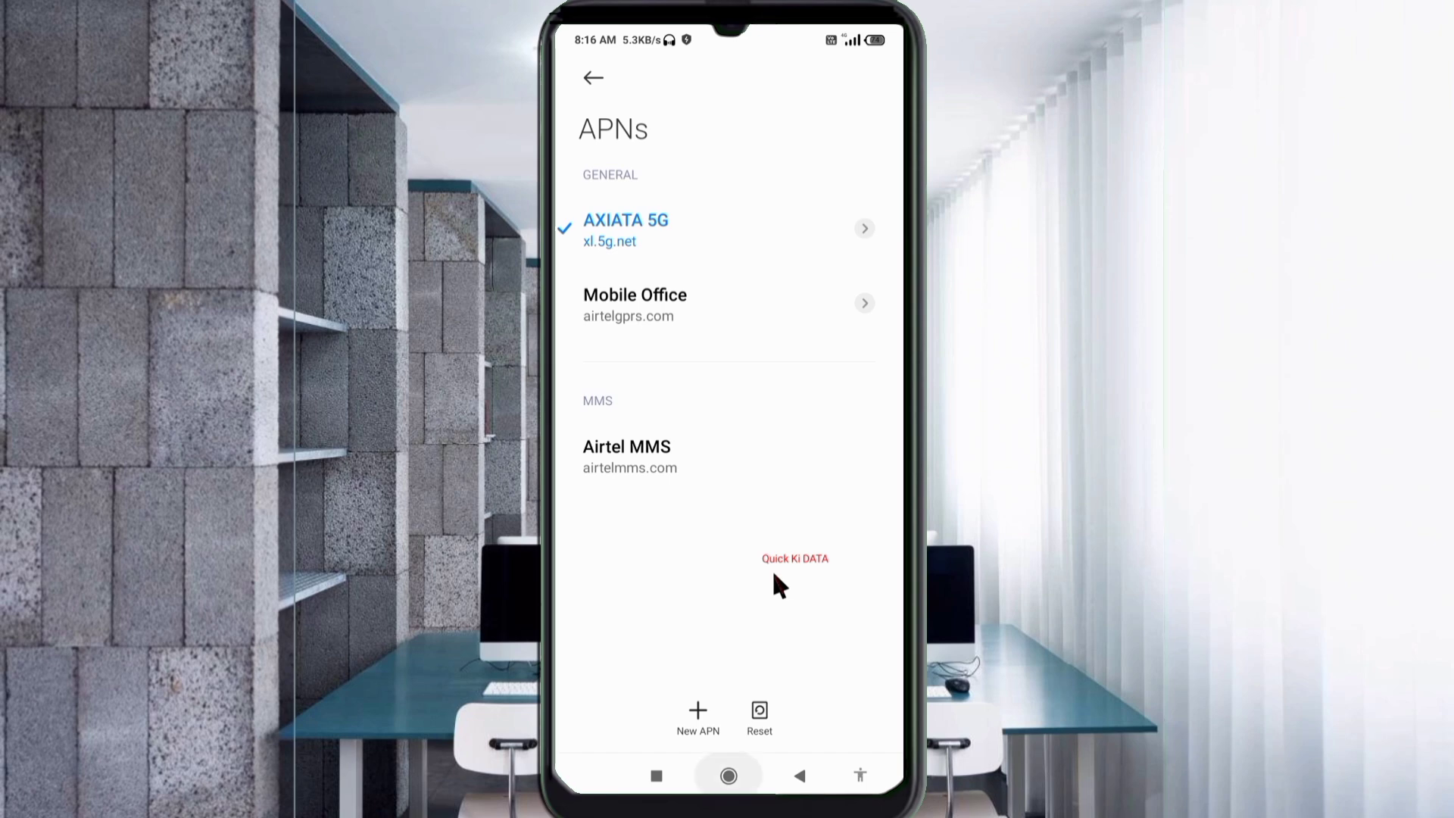